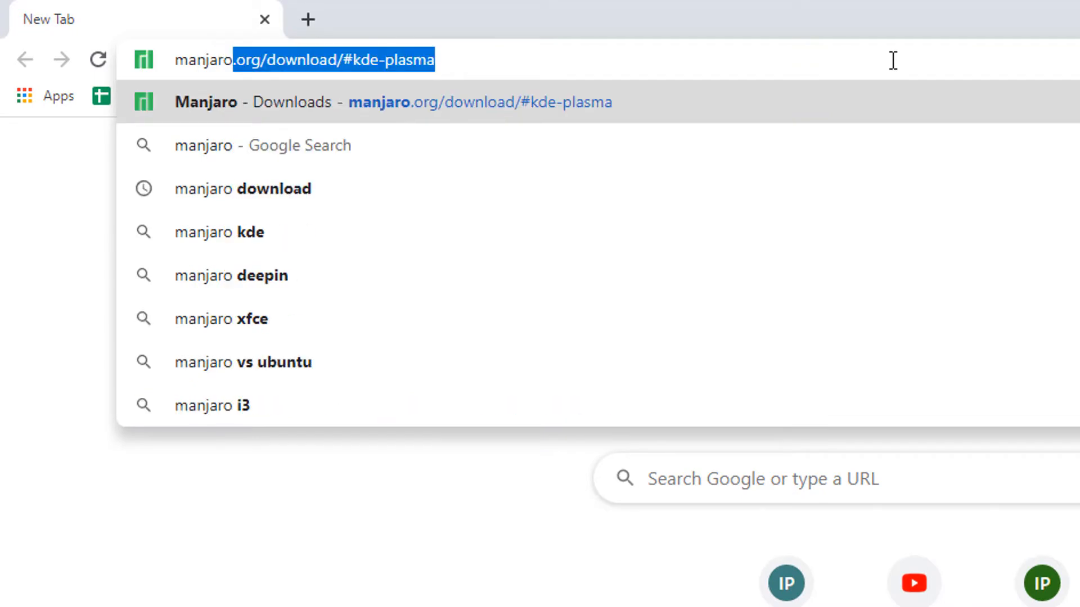
Search Google for 'manjaro download' and open the official 'Downloads - Manjaro' result.
key(BackSpace)
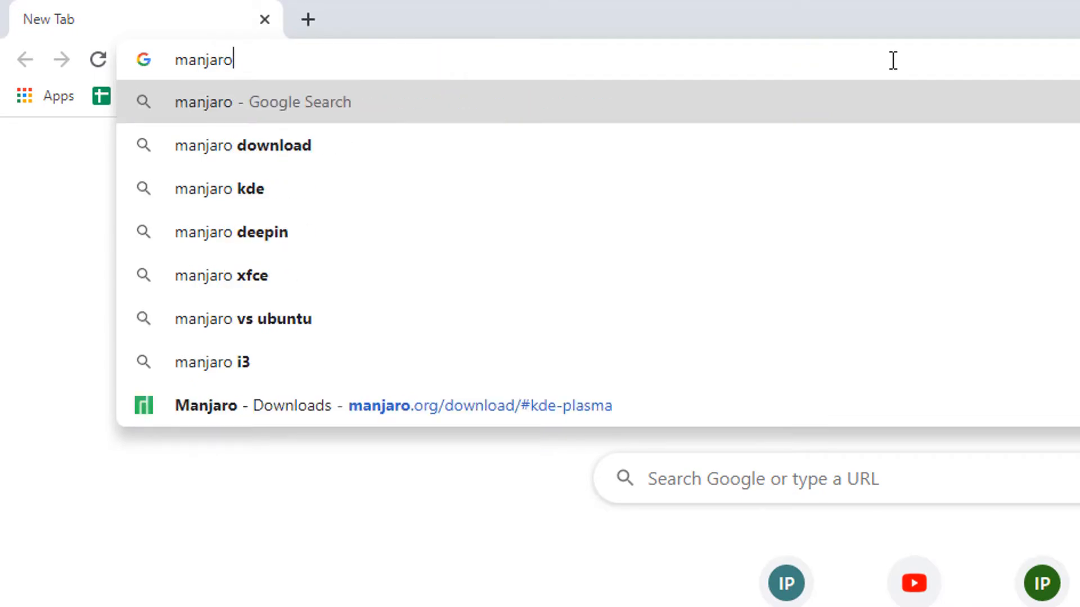
key(Down)
key(Return)
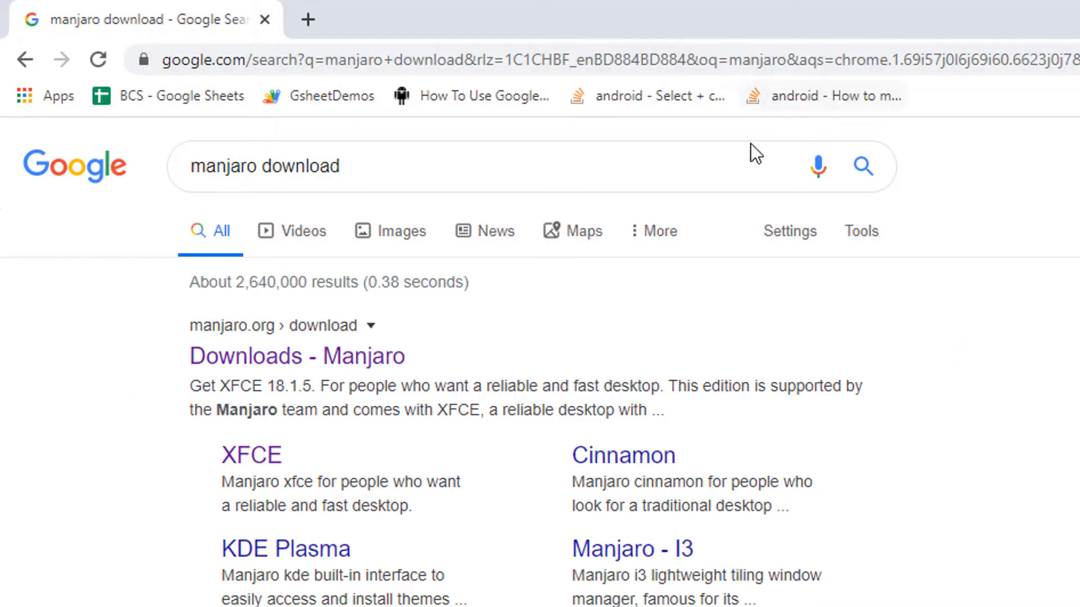
click(387, 364)
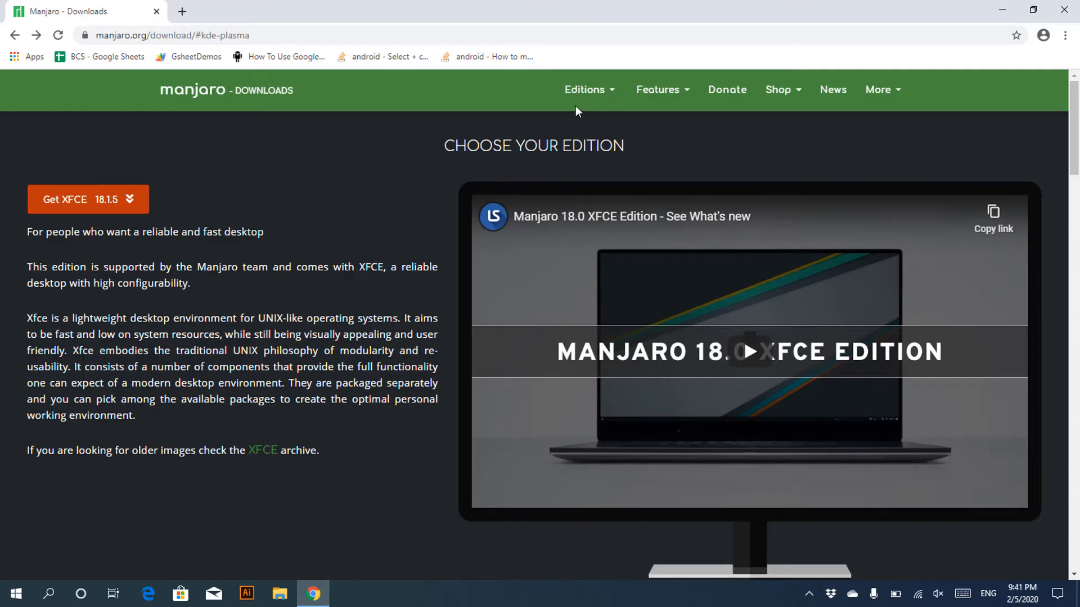
Download the 64-bit KDE Plasma 18.1.5 ISO from Official editions, then open a blank tab.
click(590, 91)
mouse_move(600, 131)
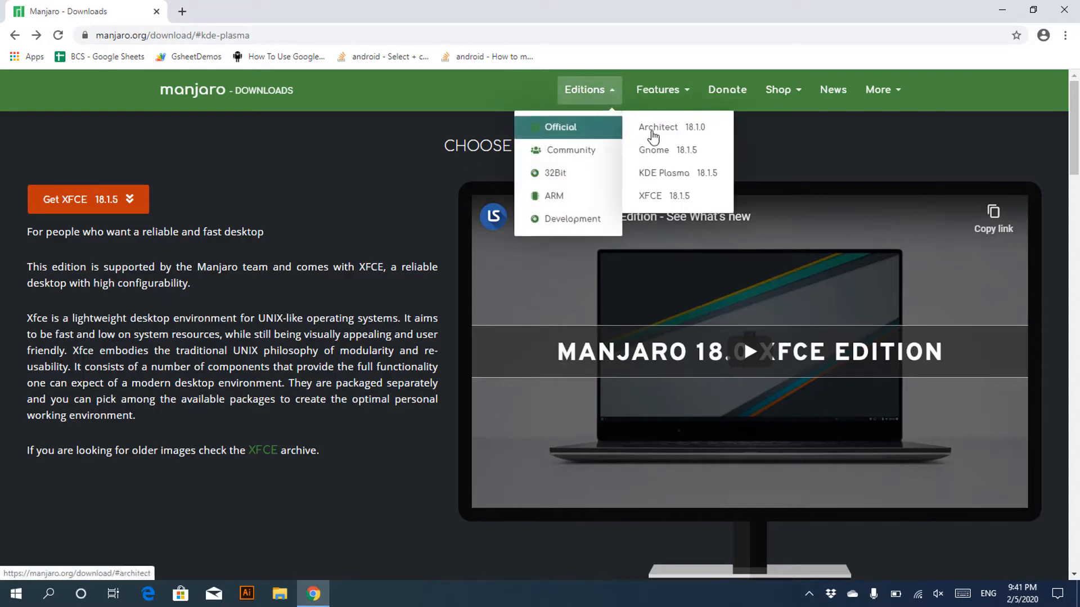
click(703, 172)
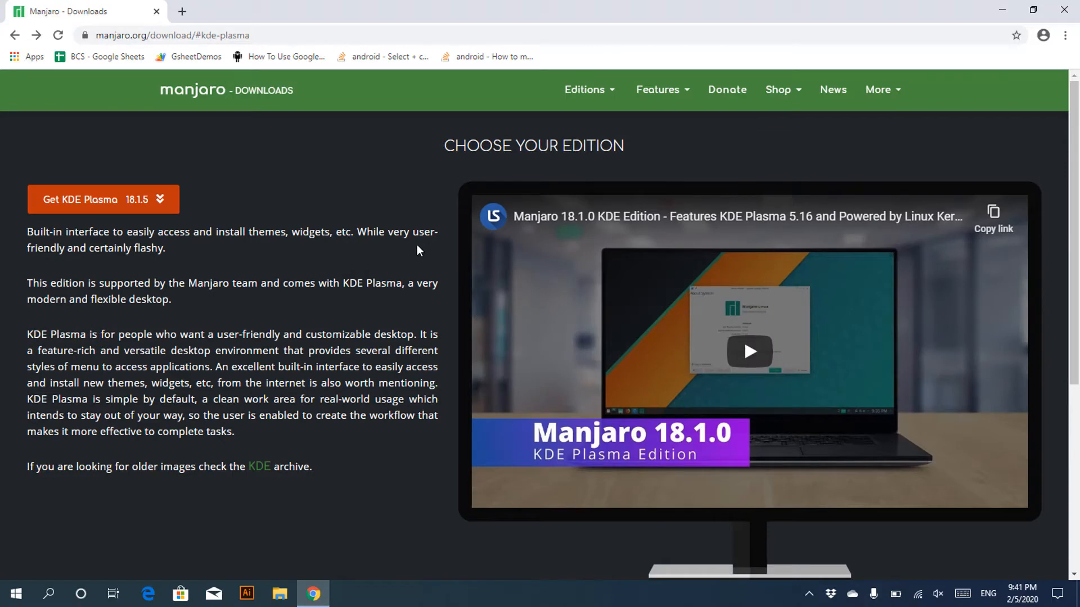
click(142, 208)
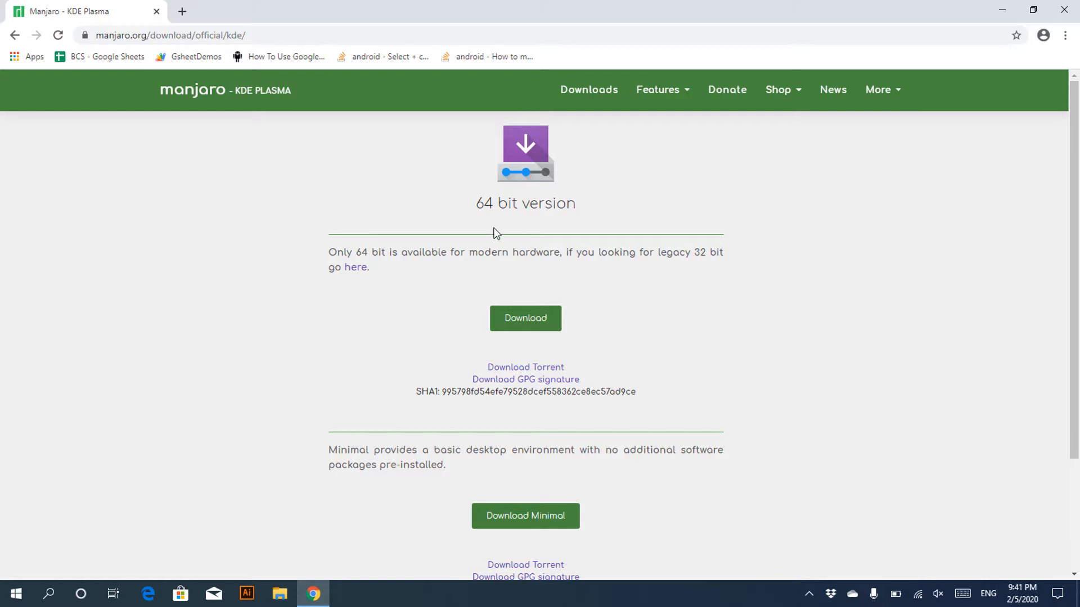
click(537, 322)
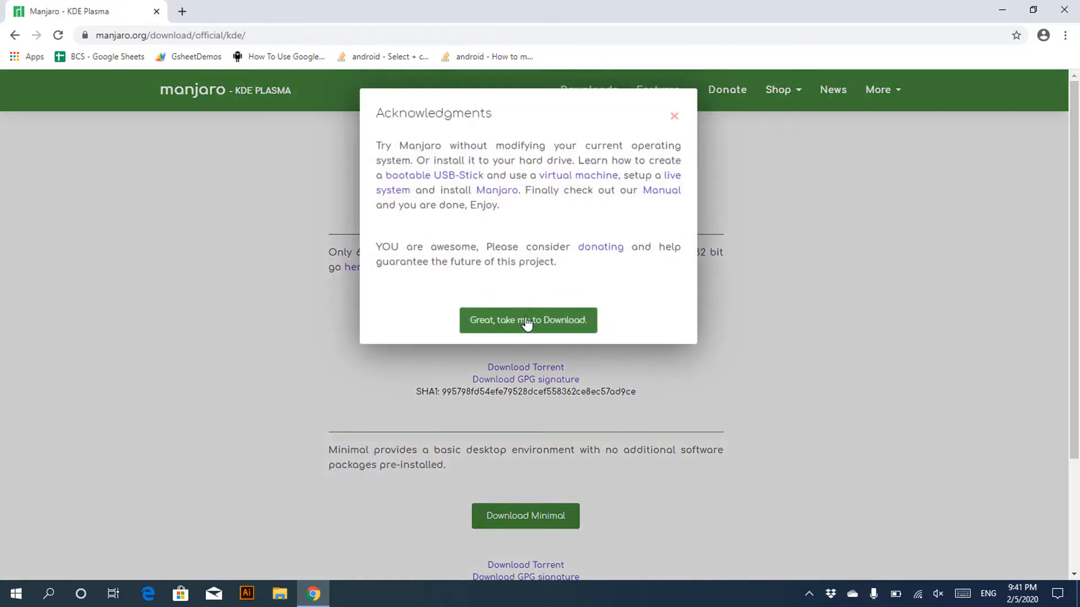
click(573, 325)
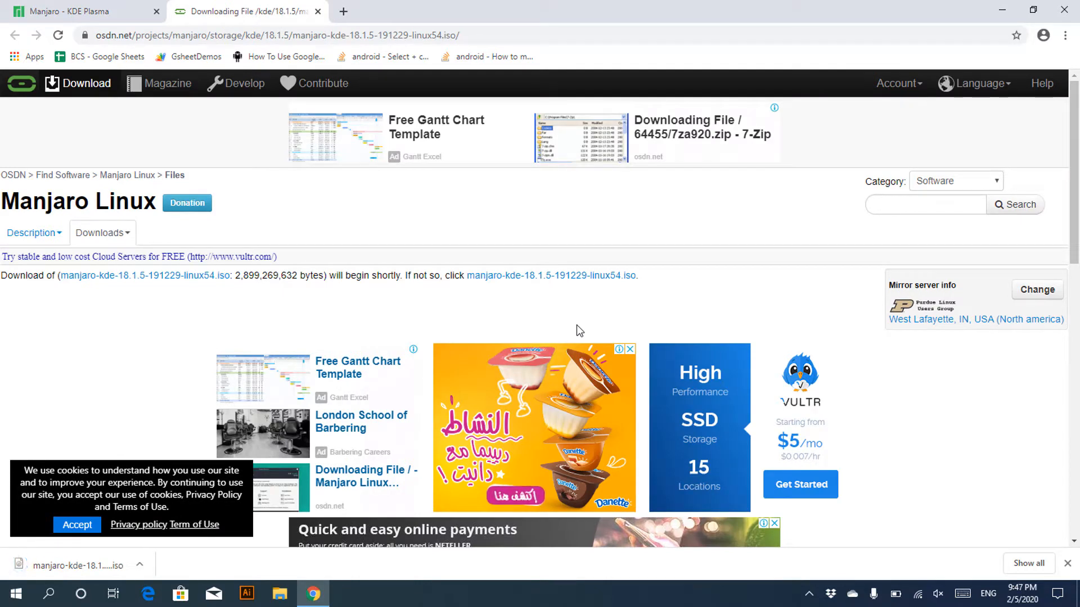
click(349, 7)
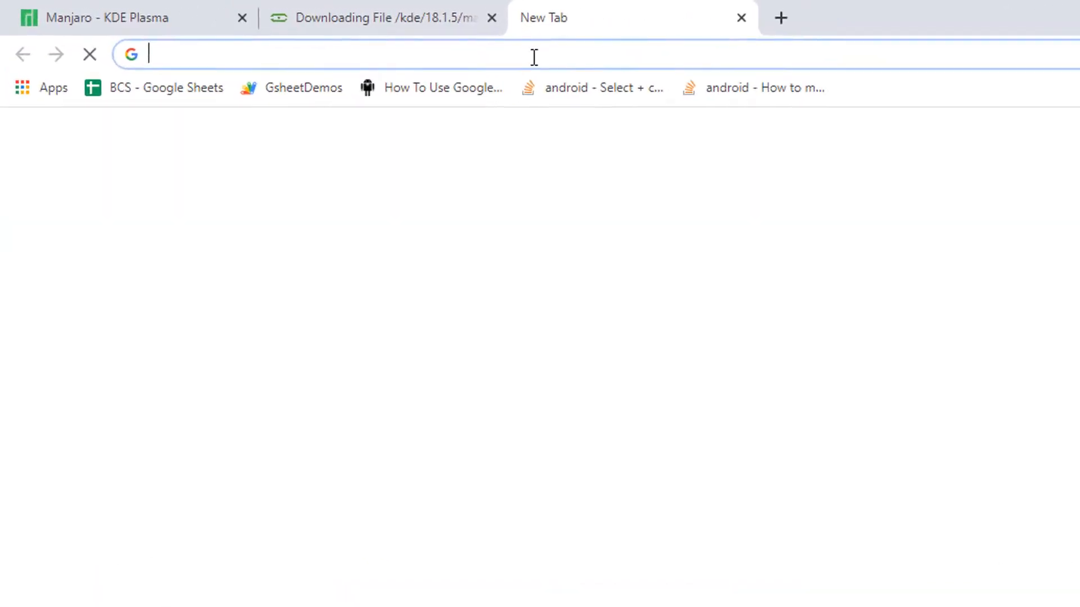
Search for rufus, download Rufus 3.8 from rufus.ie, and minimise Chrome.
text(rufus)
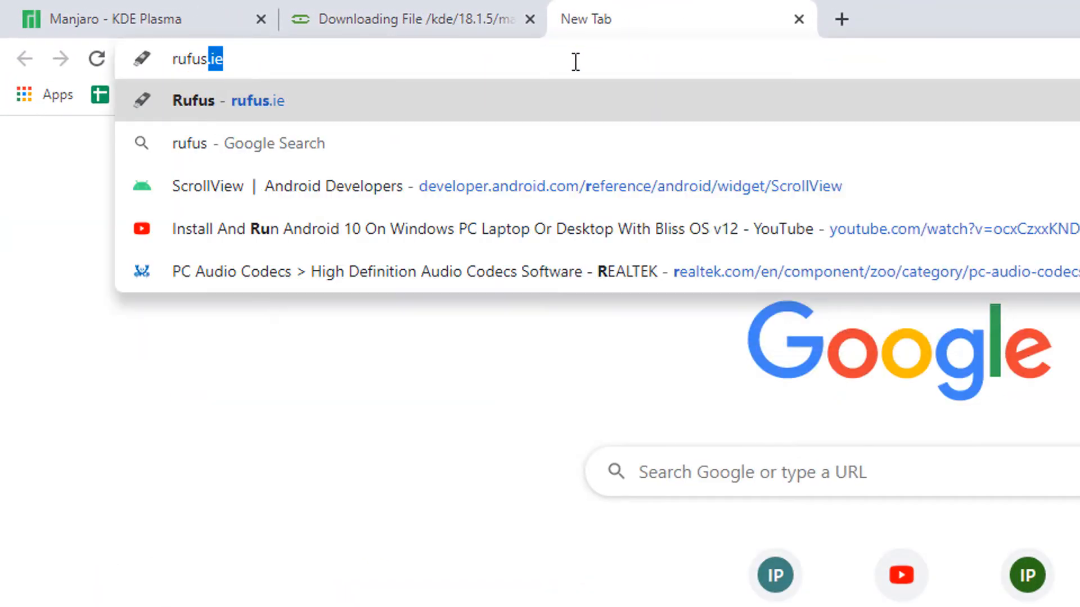
key(Return)
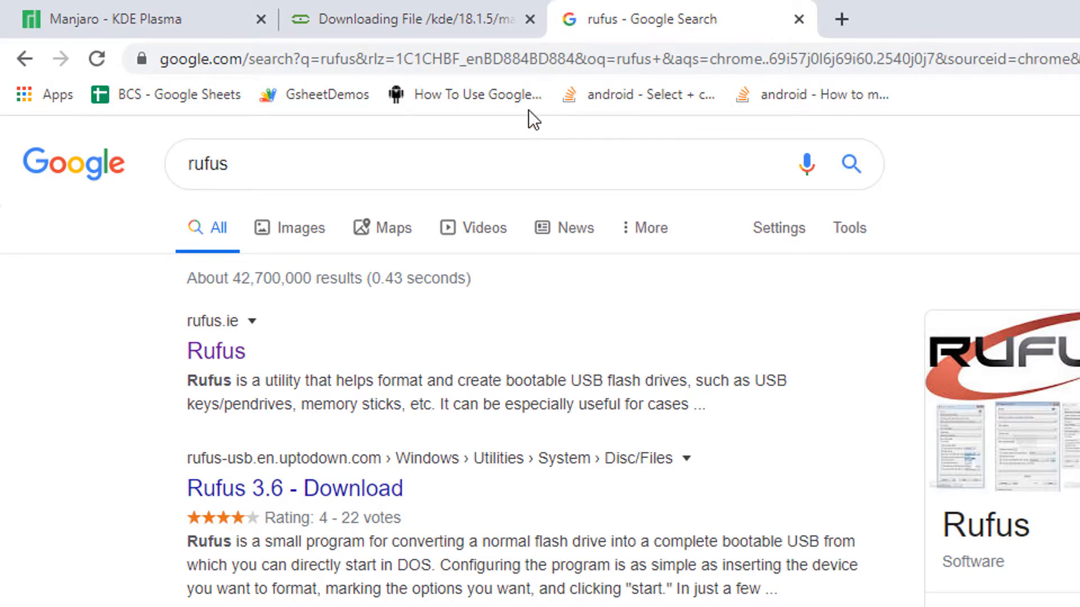
click(234, 354)
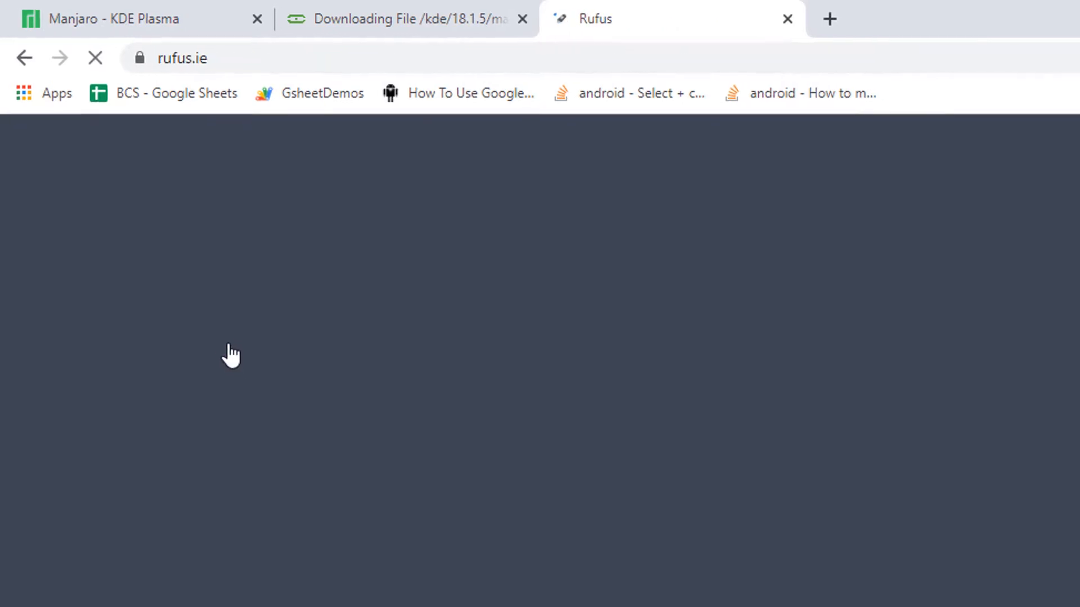
scroll(165, 252, down, 9)
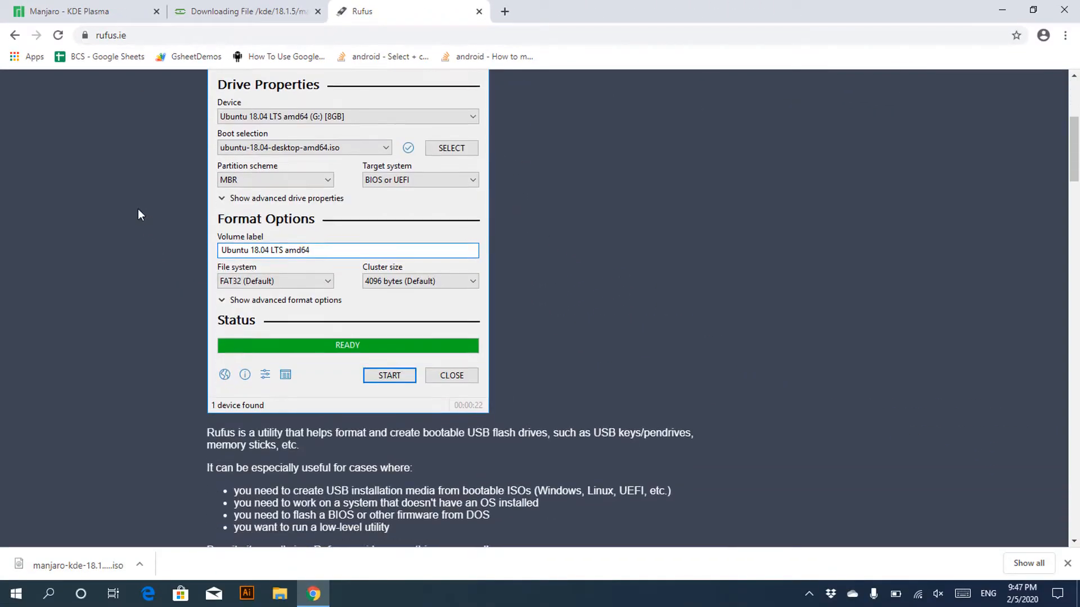
scroll(138, 211, down, 3)
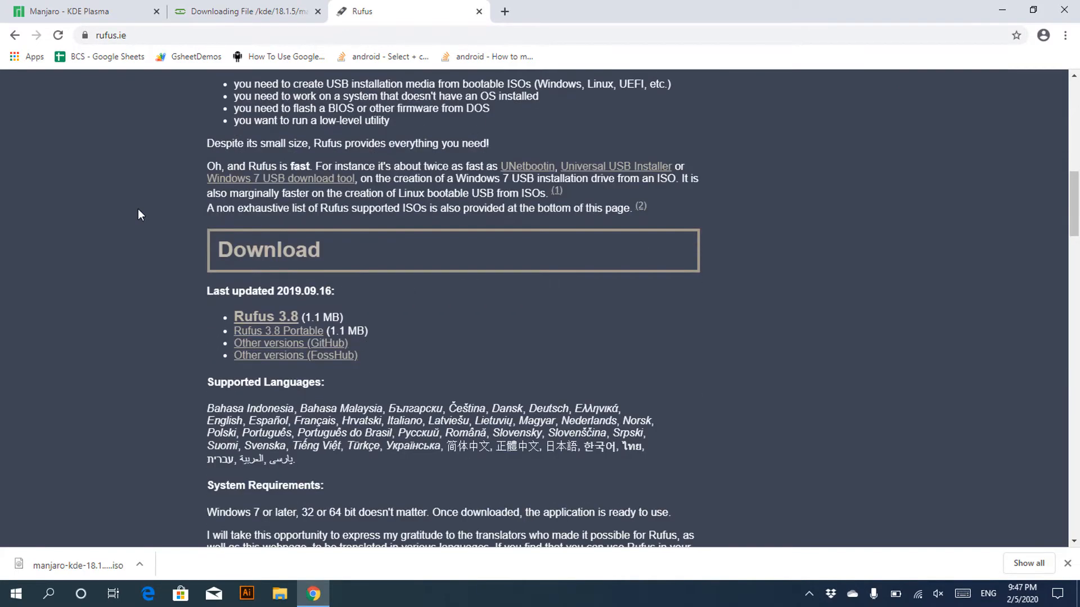
click(283, 320)
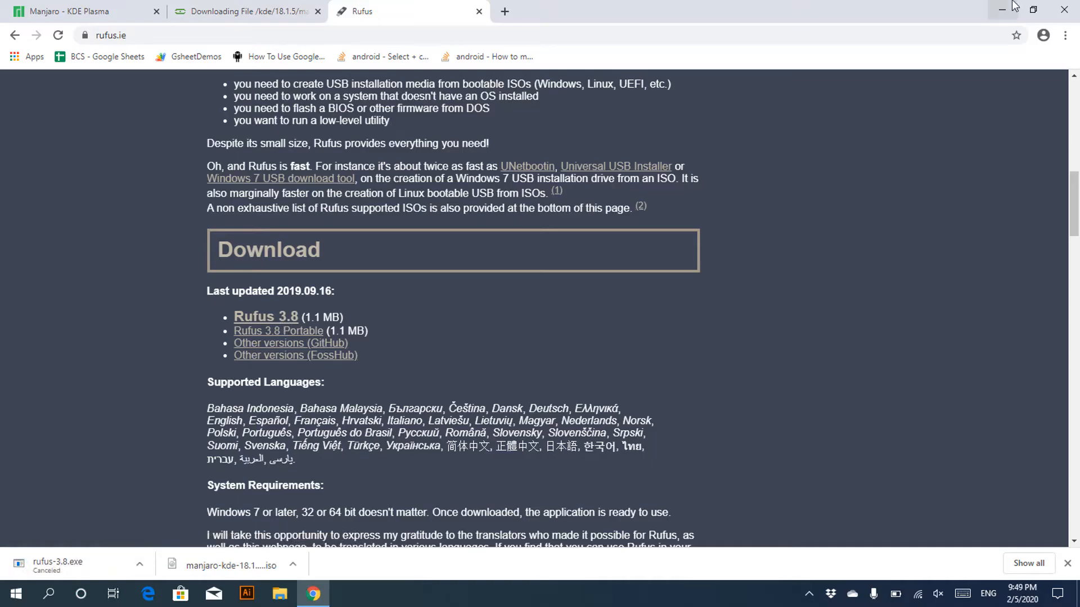
click(1013, 8)
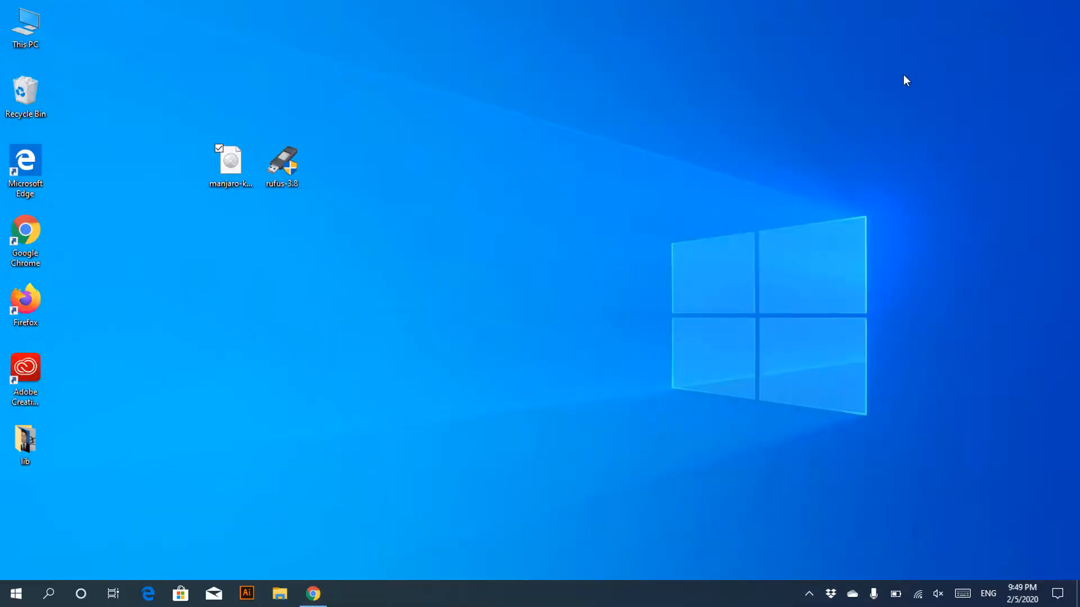
Launch Disk Management from the Start context menu and move it aside to view Disk 0.
drag(255, 157, 346, 211)
click(426, 219)
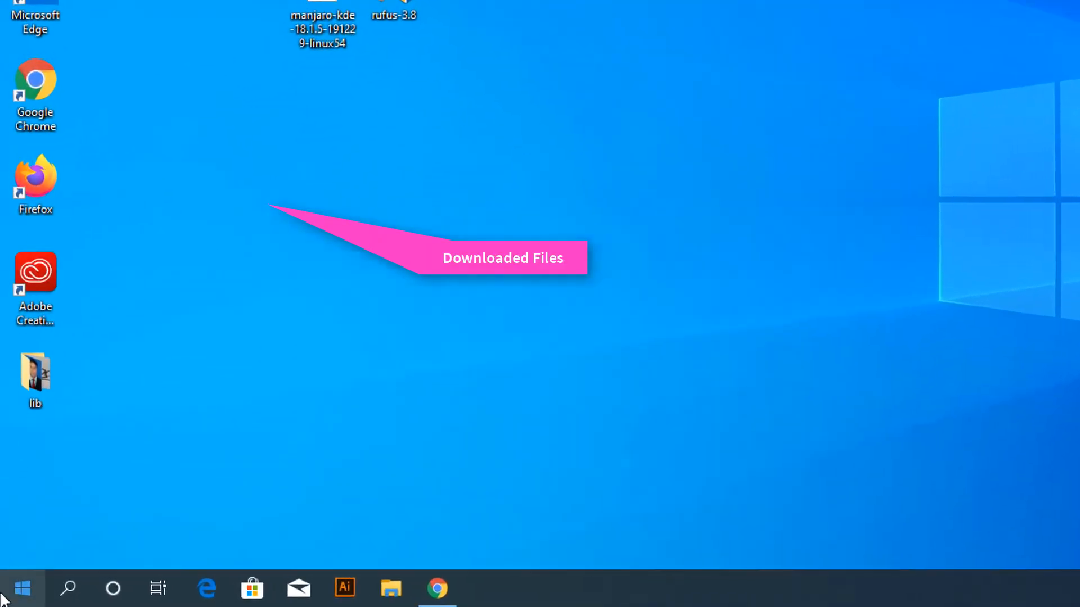
right_click(2, 602)
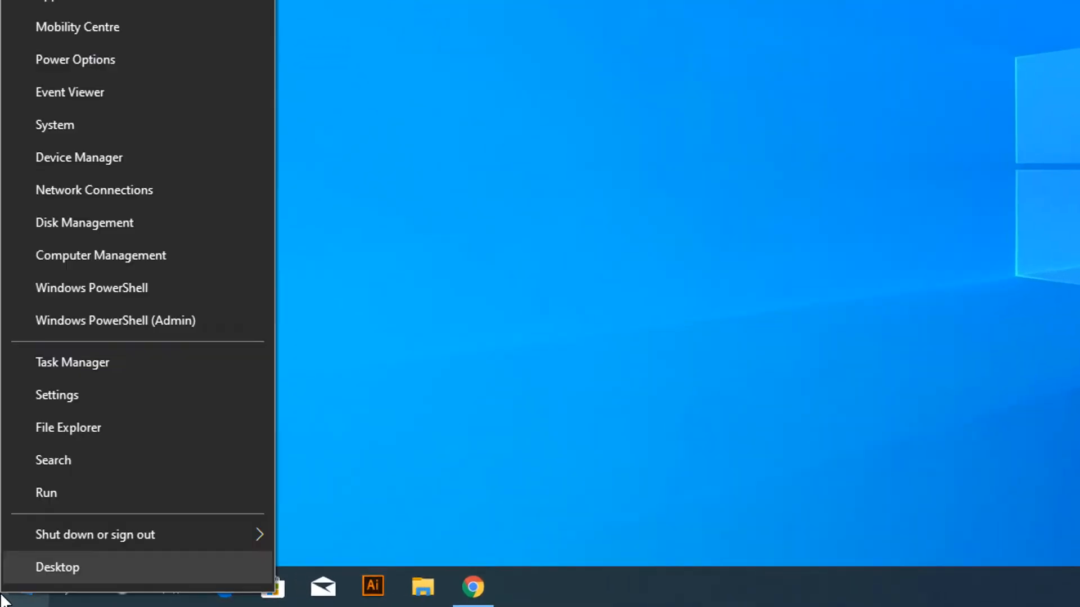
click(113, 233)
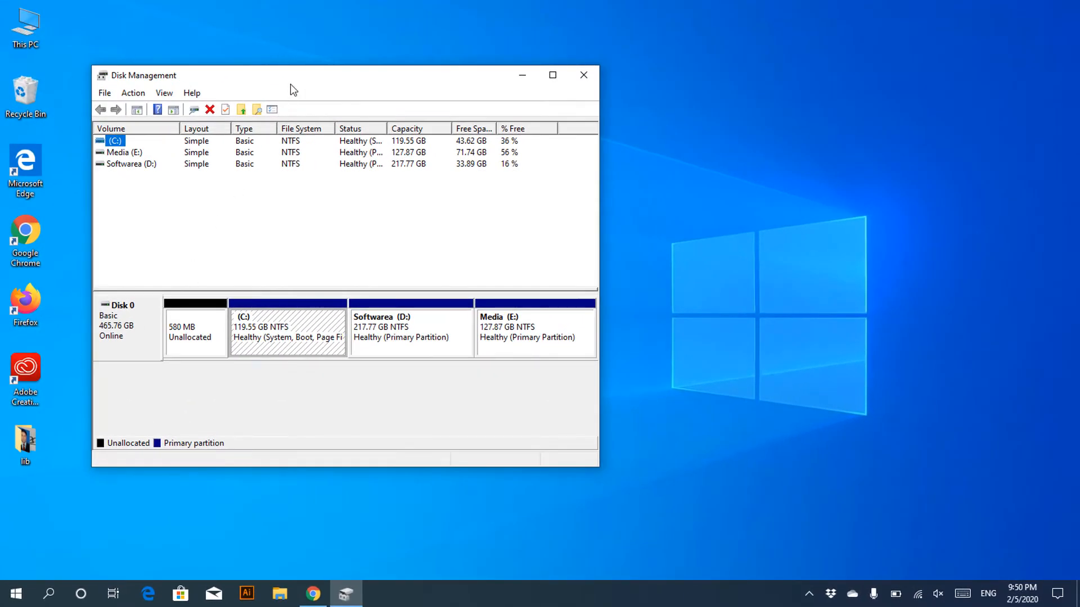
drag(291, 87, 524, 104)
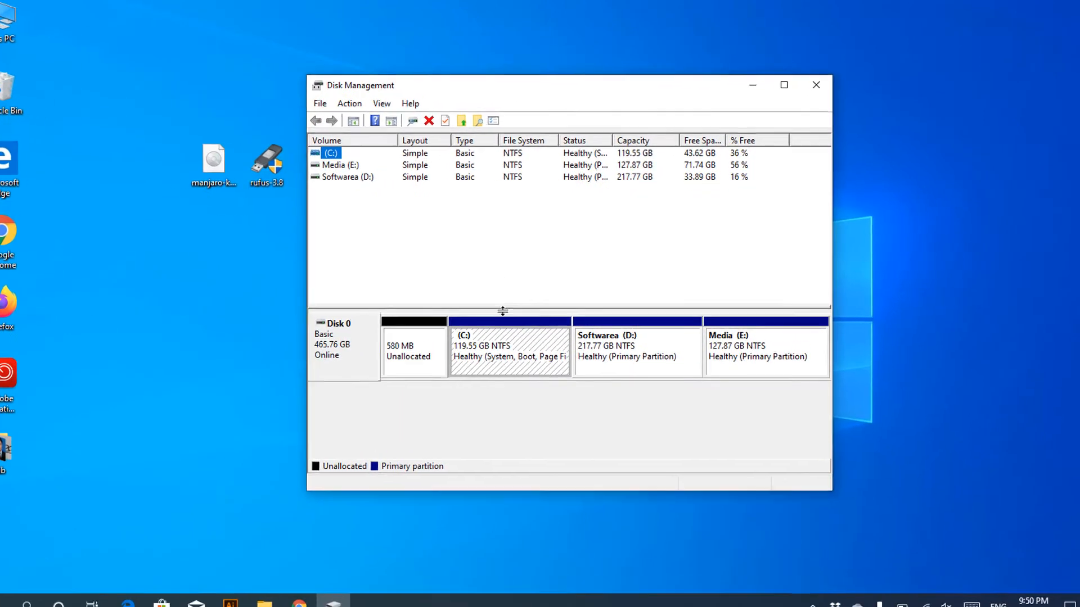
click(516, 330)
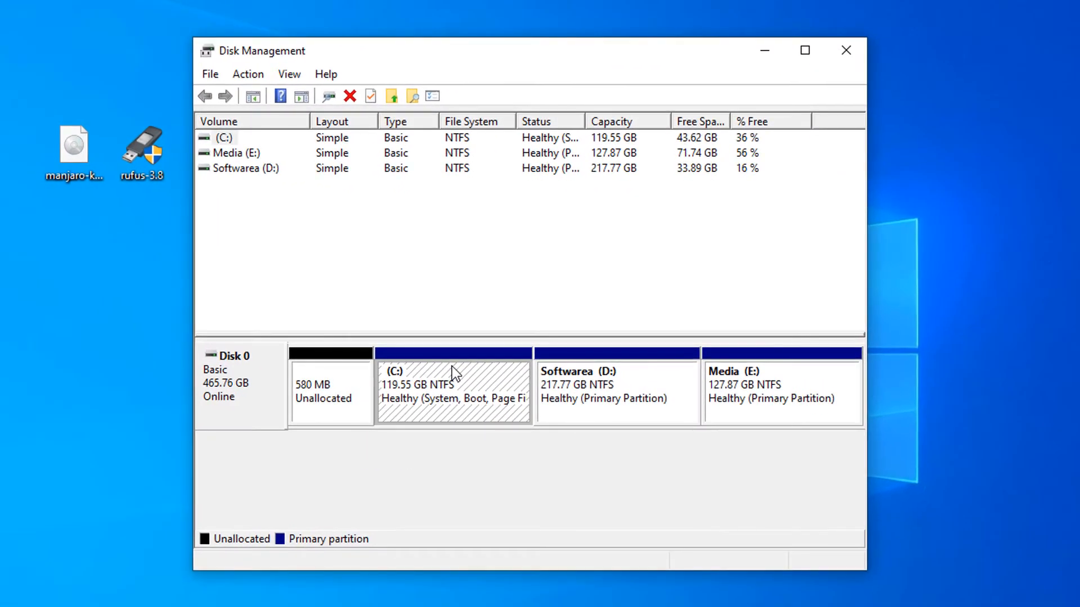
Shrink C: by 20000 MB, leaving 19.53 GB unallocated, and close Disk Management.
right_click(453, 373)
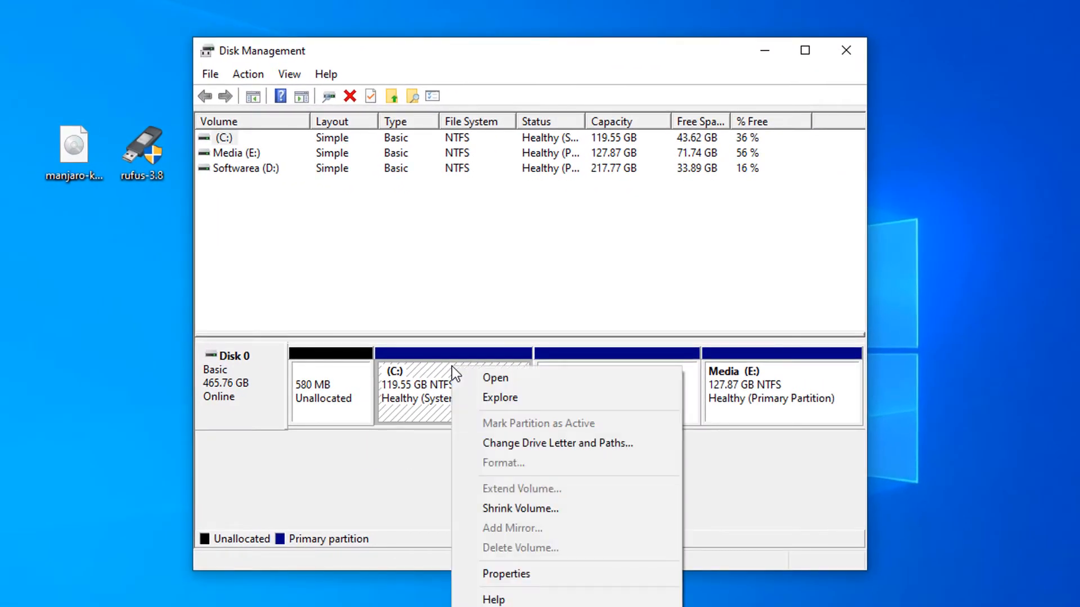
click(495, 509)
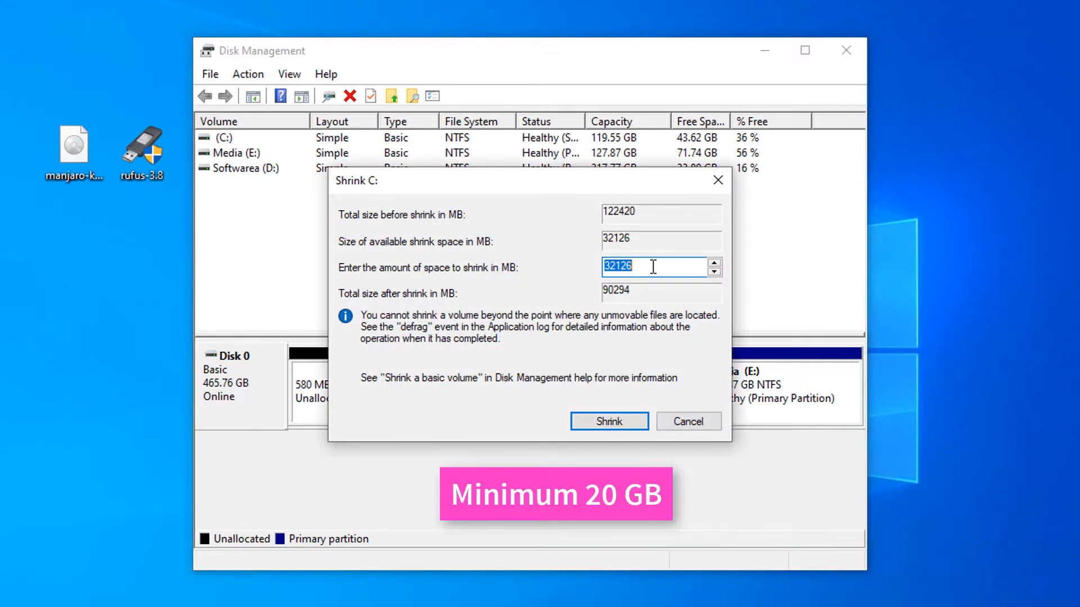
text(2)
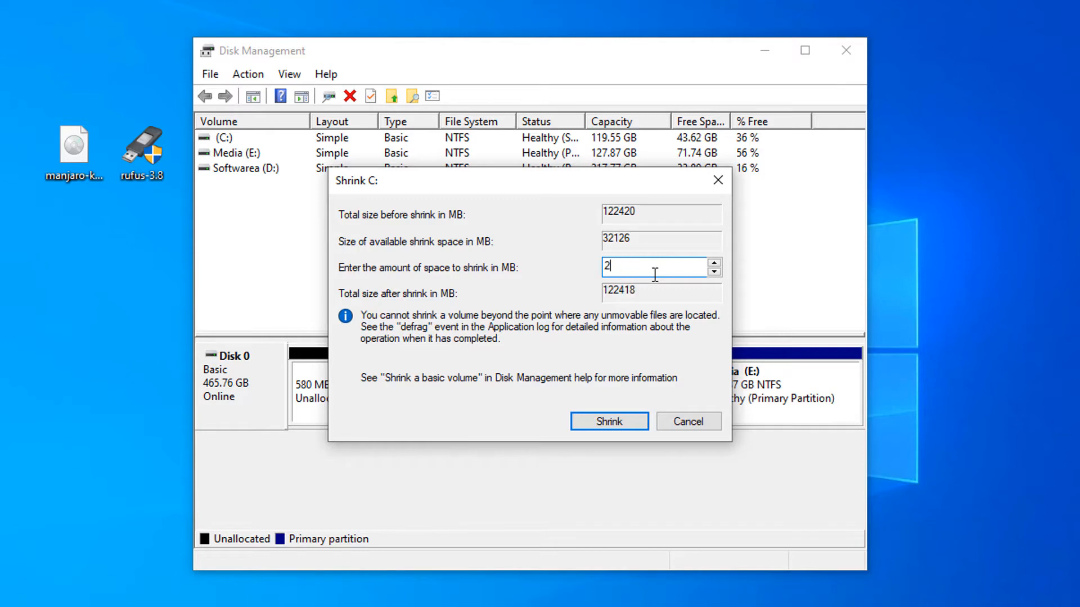
text(0000)
click(626, 416)
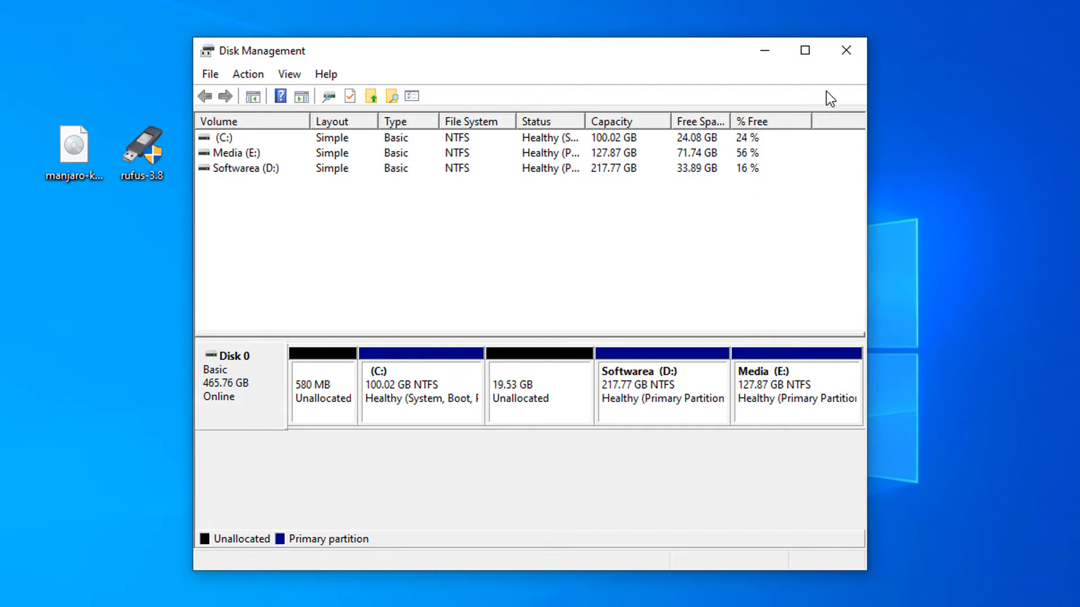
click(855, 50)
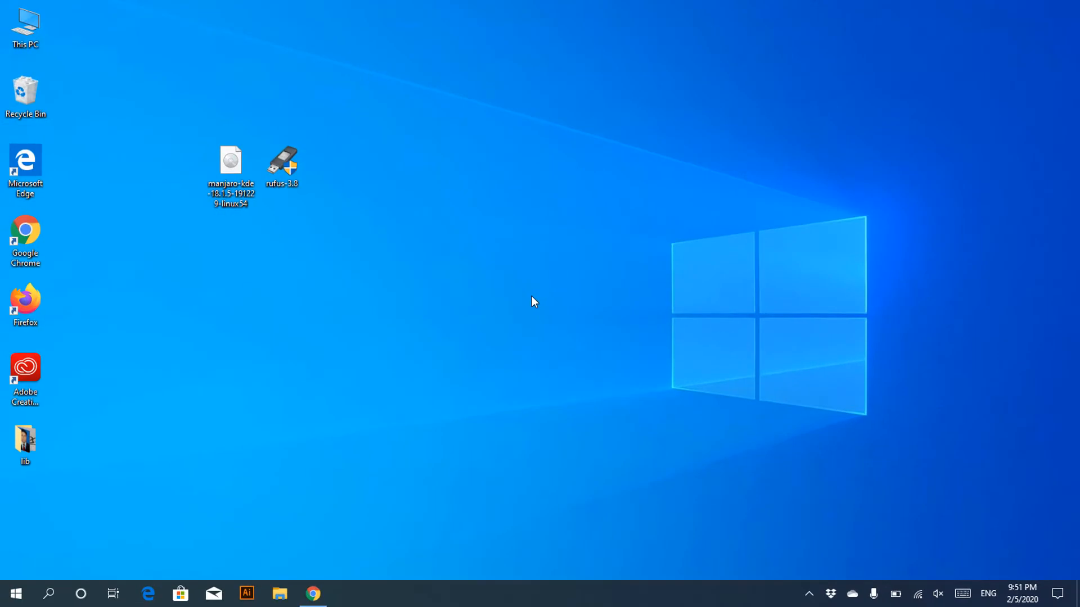
Launch rufus-3.8 as administrator from its desktop context menu.
click(294, 172)
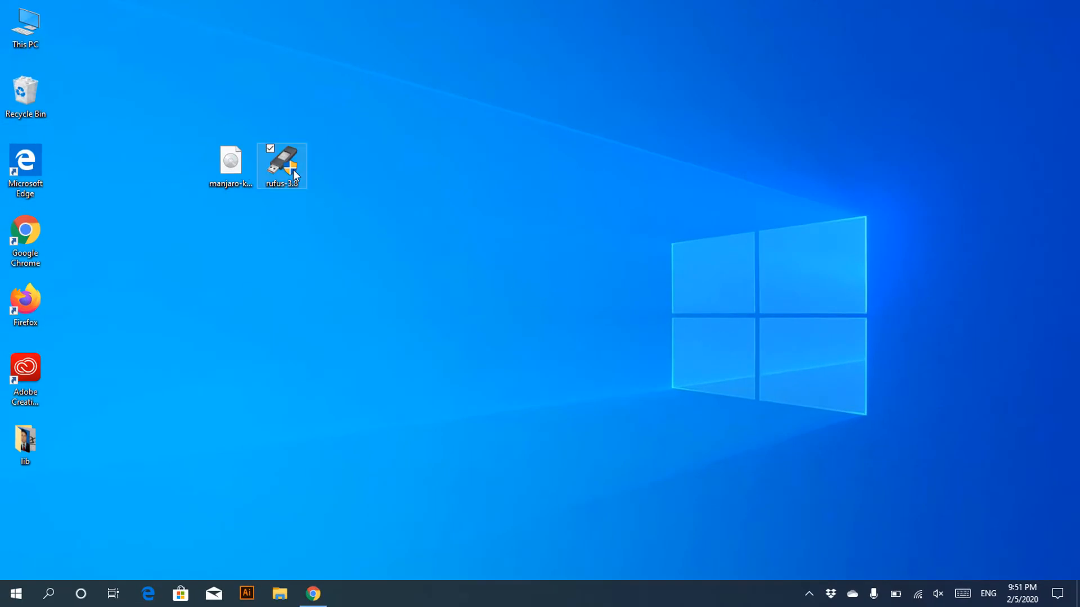
right_click(294, 174)
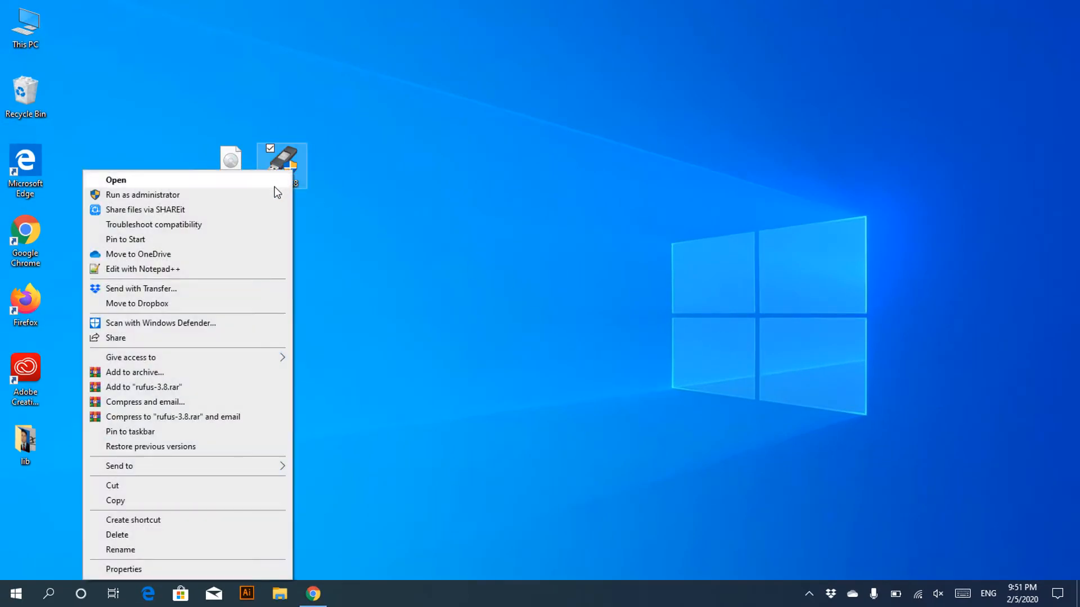
click(274, 186)
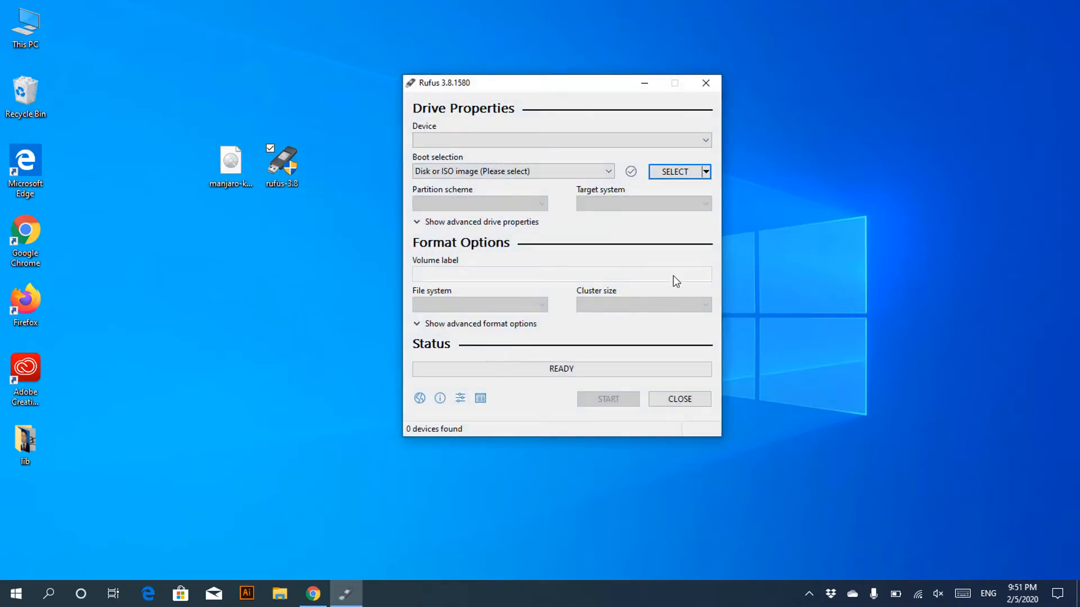
Set Rufus's Check for updates option to Disabled and close Rufus.
click(460, 399)
click(588, 304)
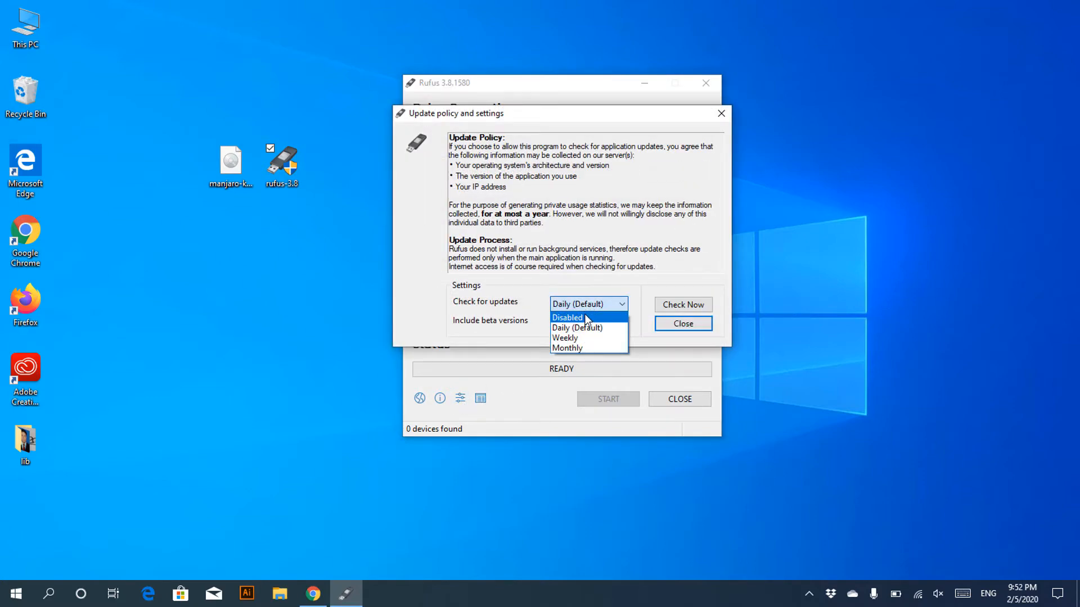
click(586, 318)
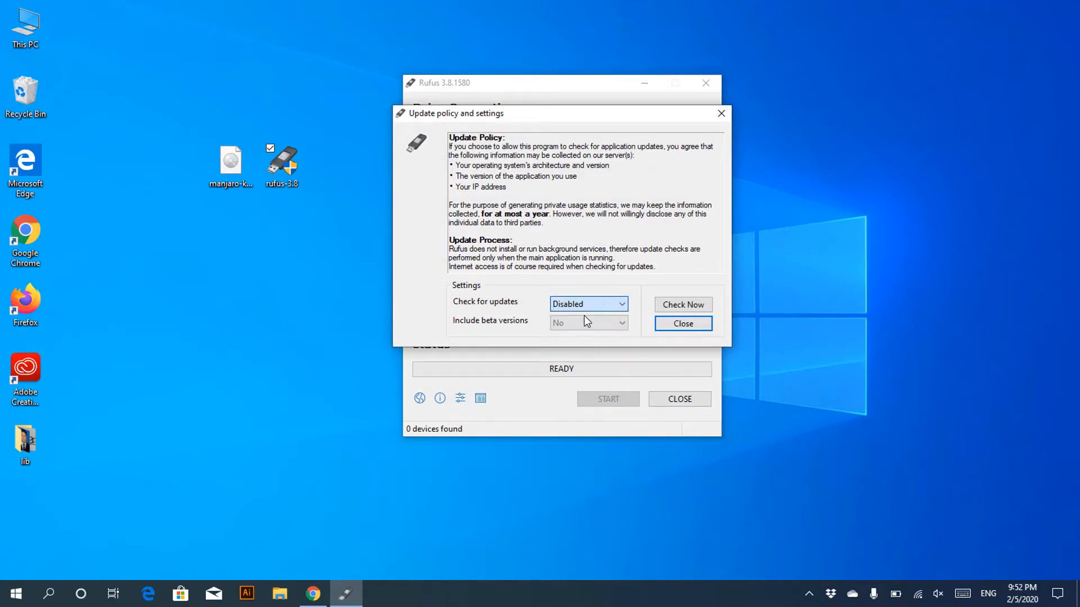
click(683, 324)
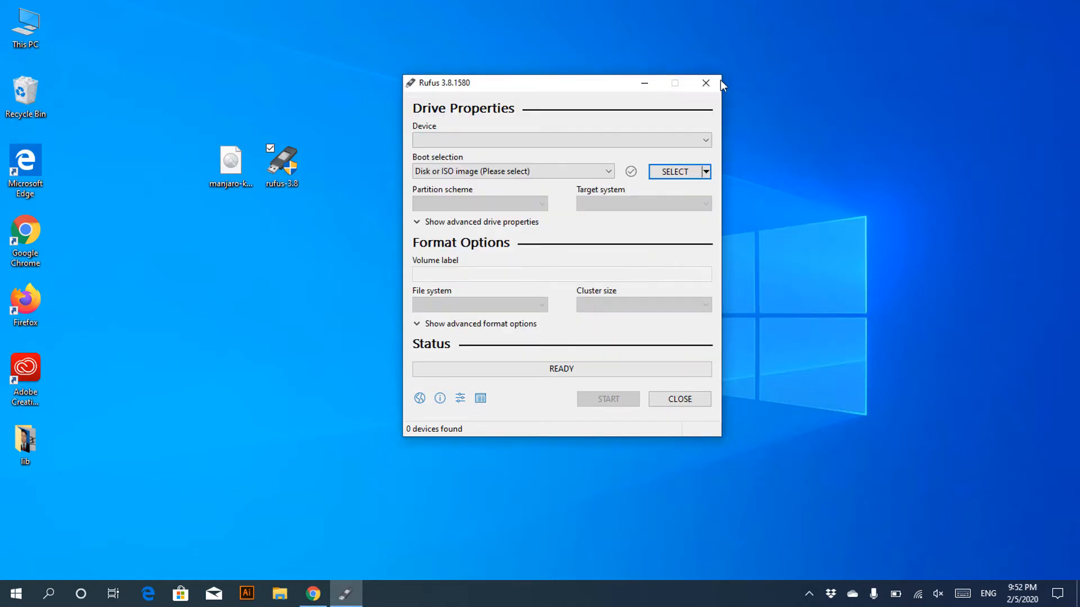
click(706, 82)
Relaunch Rufus with the 64 GB USB drive as target and 'Disk or ISO image' boot selection.
click(282, 164)
right_click(280, 161)
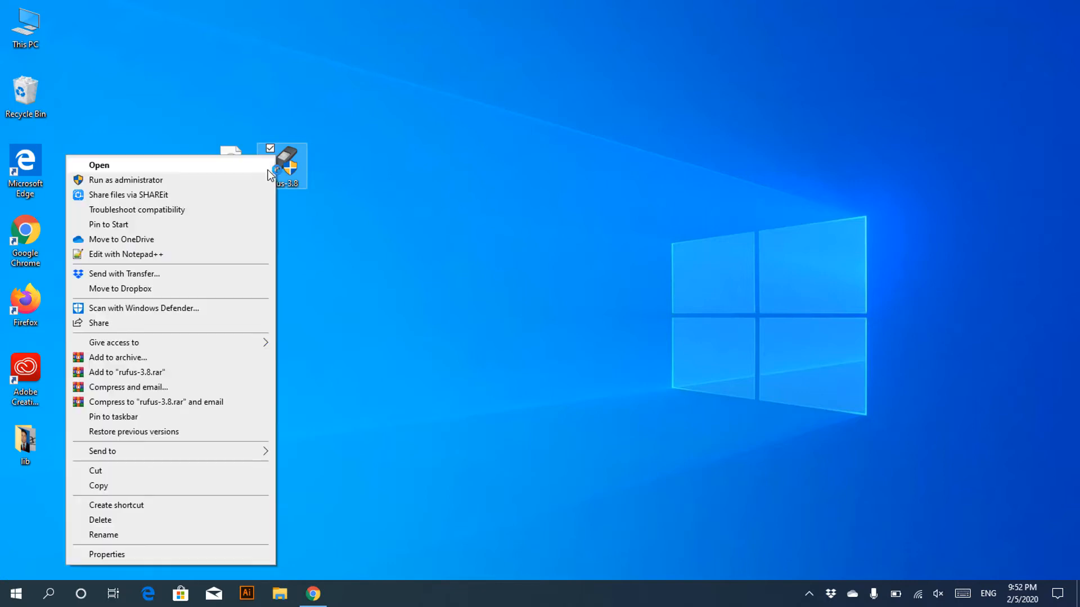
click(268, 165)
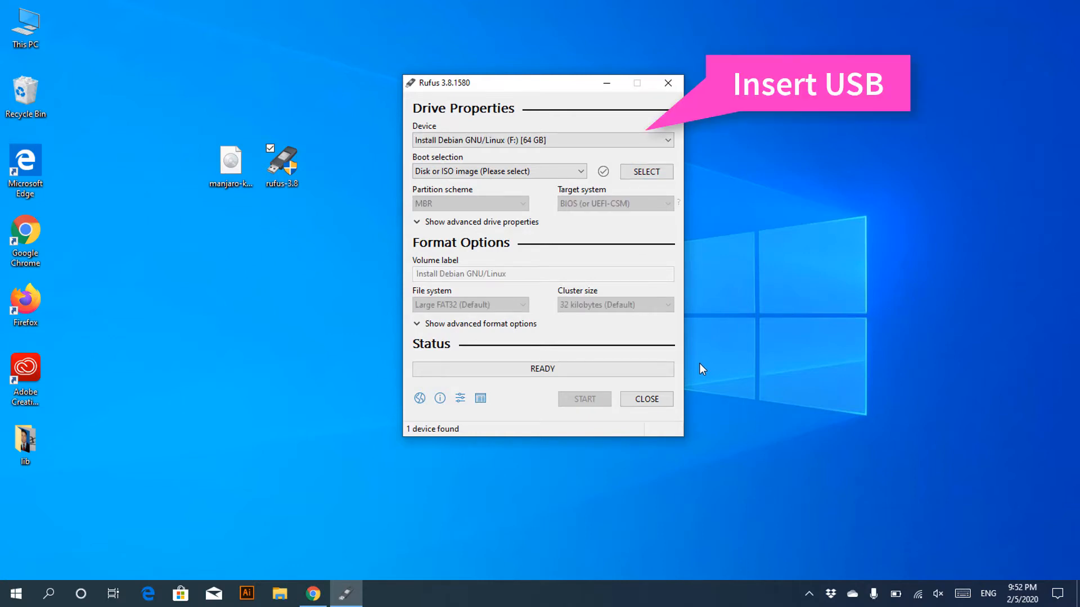
click(587, 142)
click(587, 142)
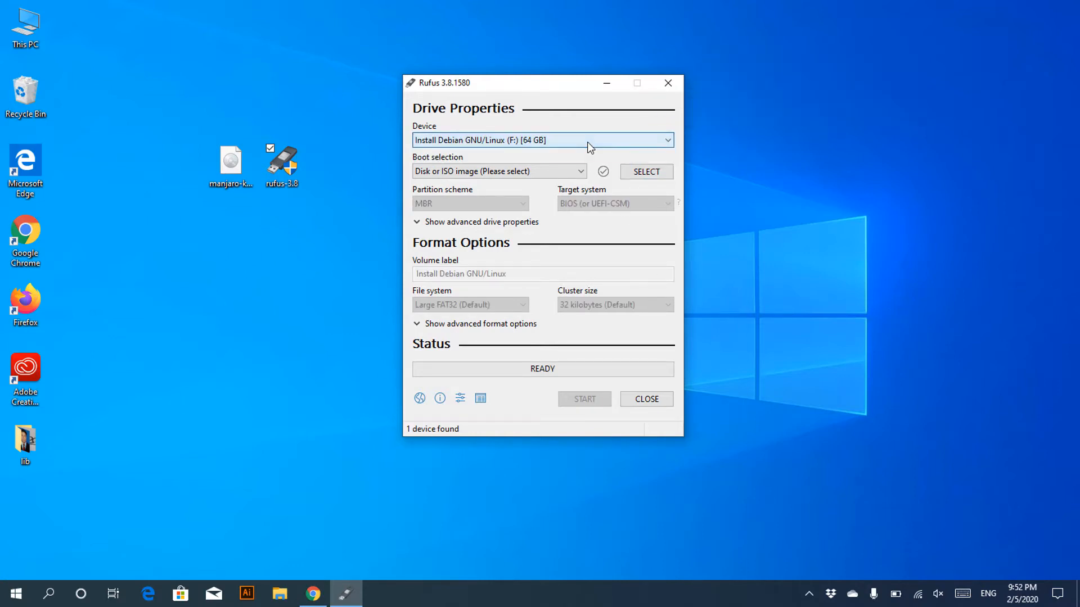
click(572, 171)
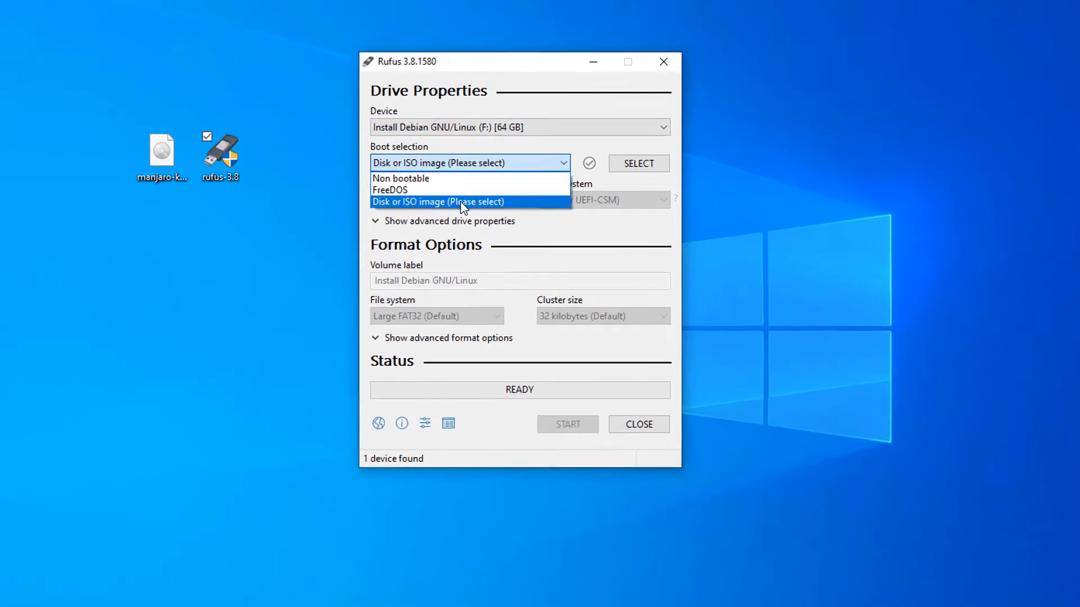
click(490, 204)
Load manjaro-kde-18.1.5-191229-linux54.iso from the Desktop and write it to the USB drive.
click(621, 160)
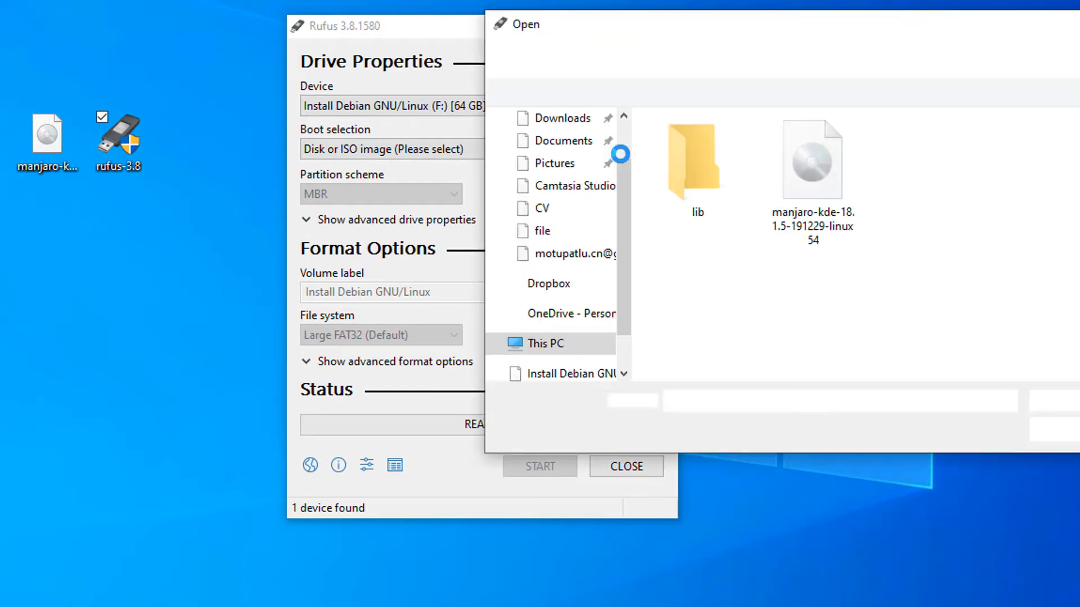
scroll(561, 185, up, 2)
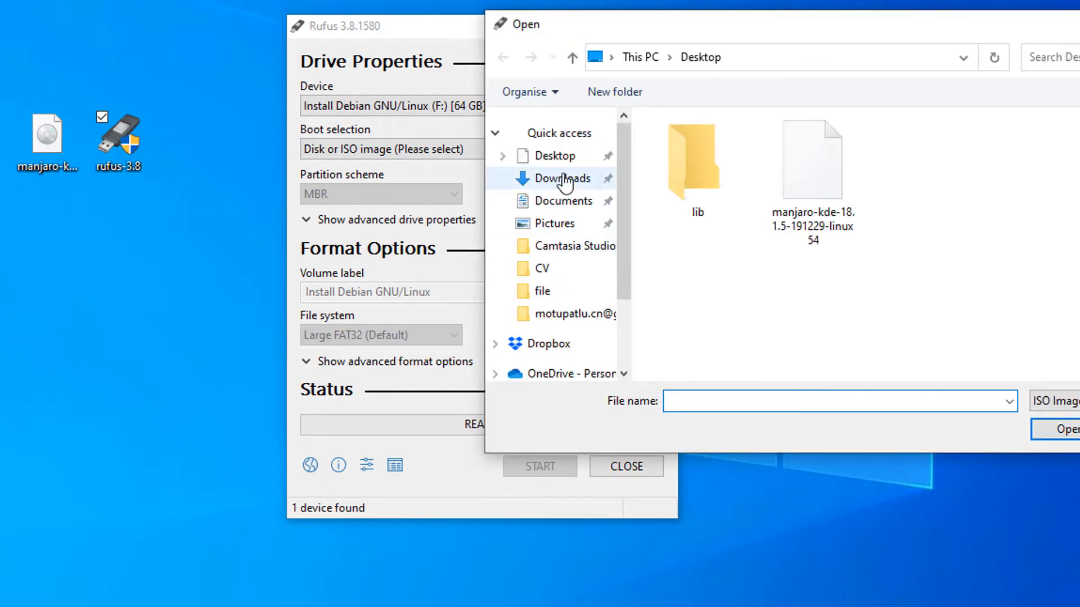
click(556, 160)
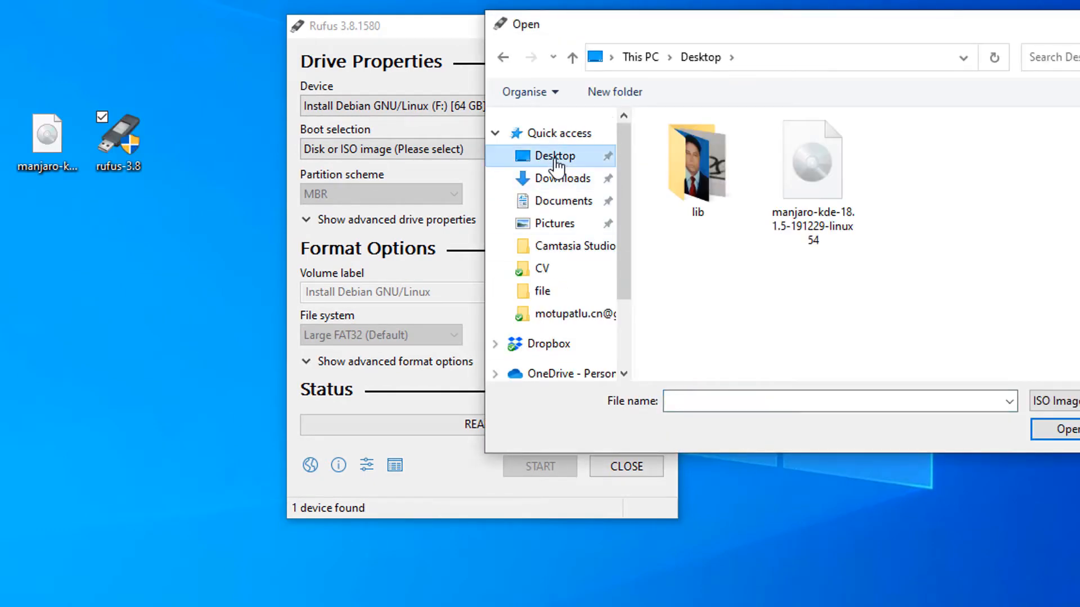
click(790, 203)
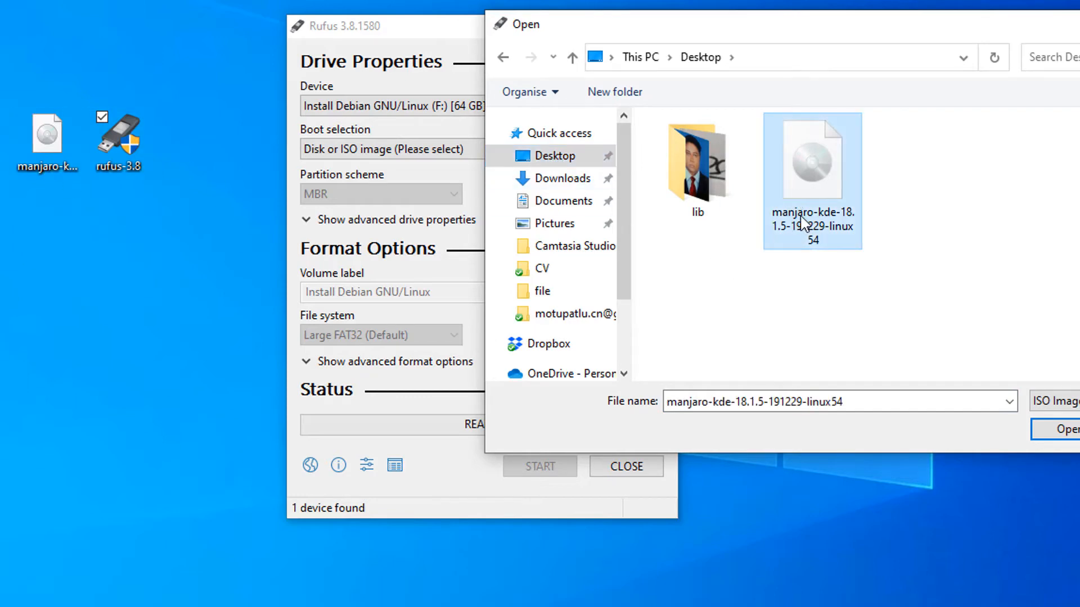
click(1066, 430)
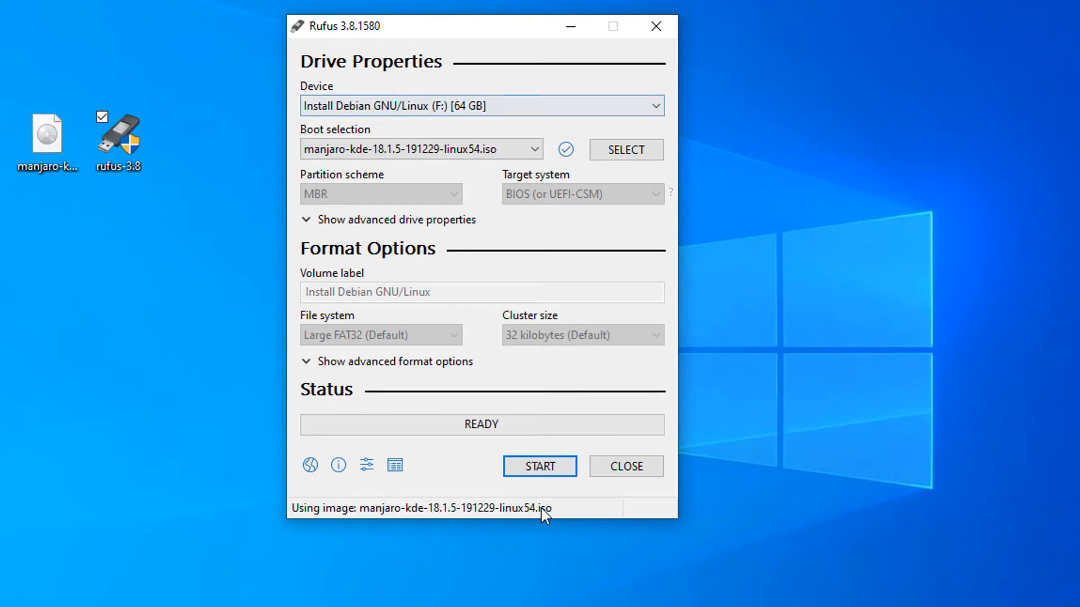
click(531, 471)
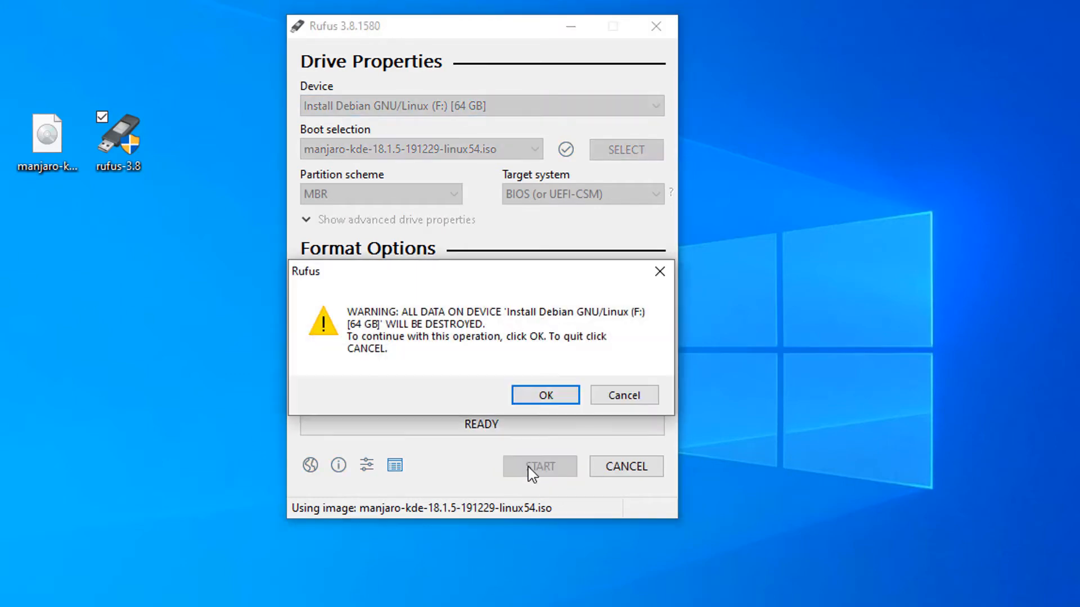
click(541, 396)
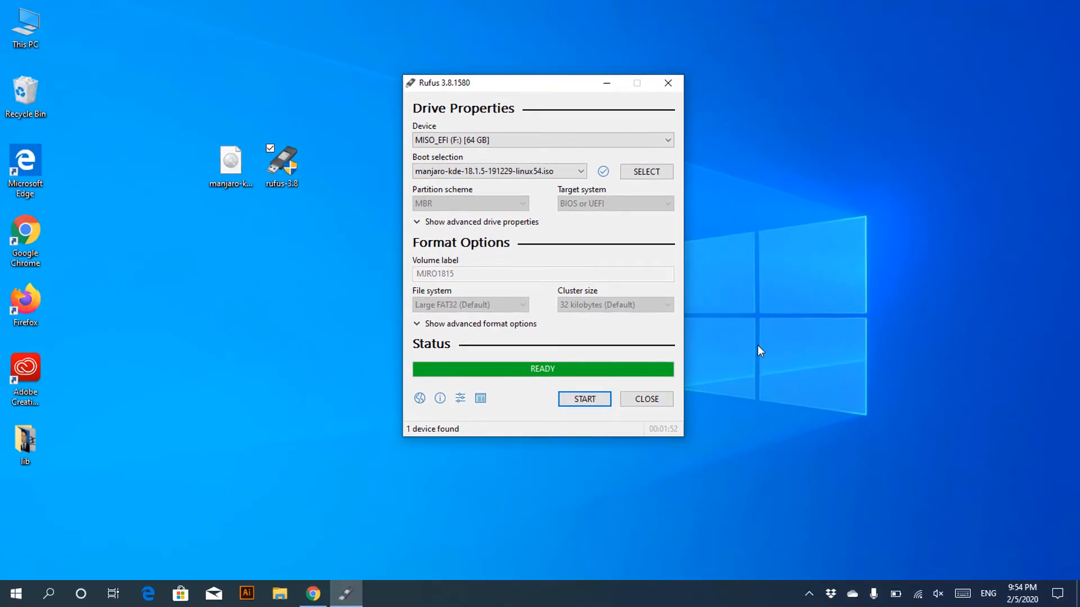
click(656, 398)
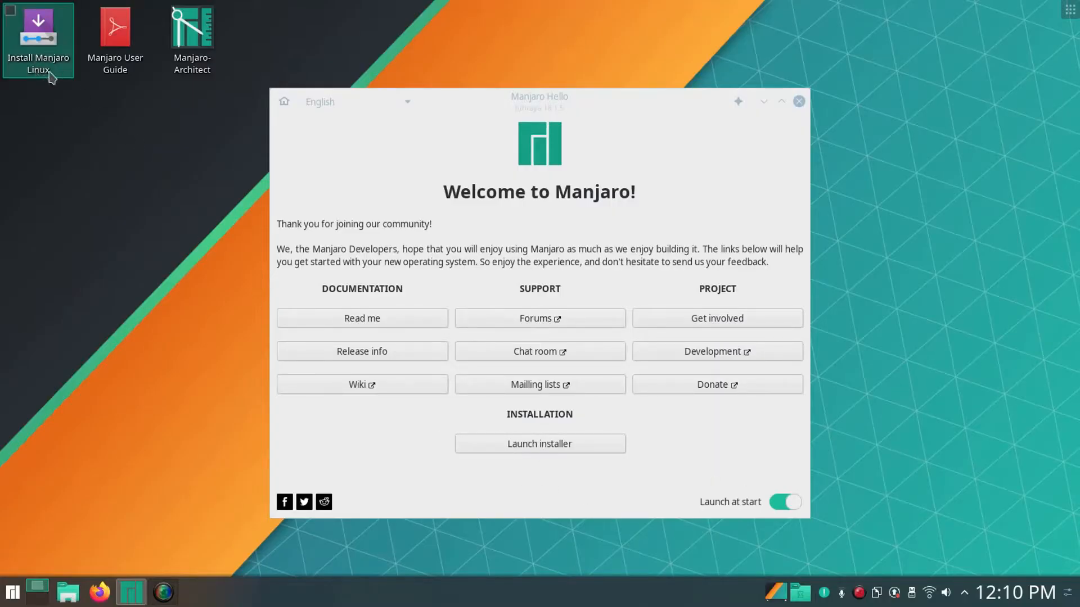
Start the maximised installer, accept American English, Asia/Dhaka and US keyboard, then choose Manual partitioning.
click(538, 444)
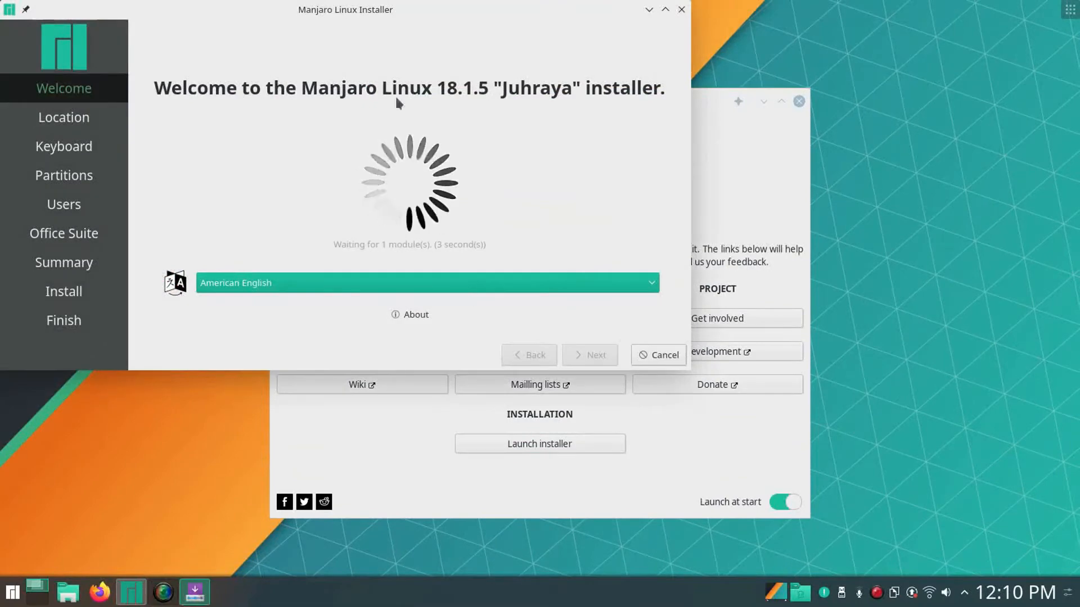
double_click(398, 10)
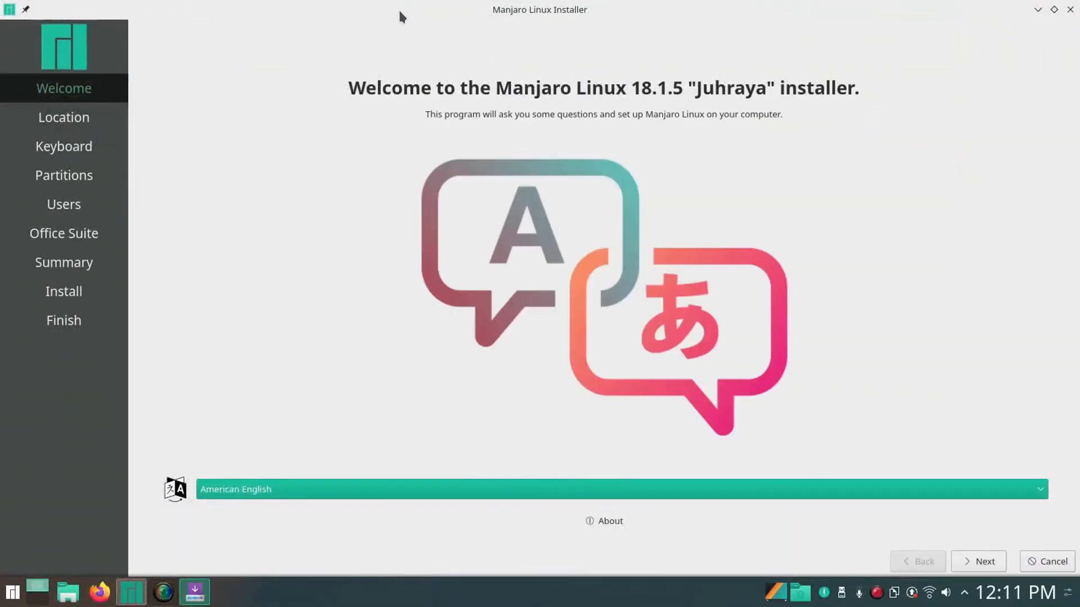
click(984, 562)
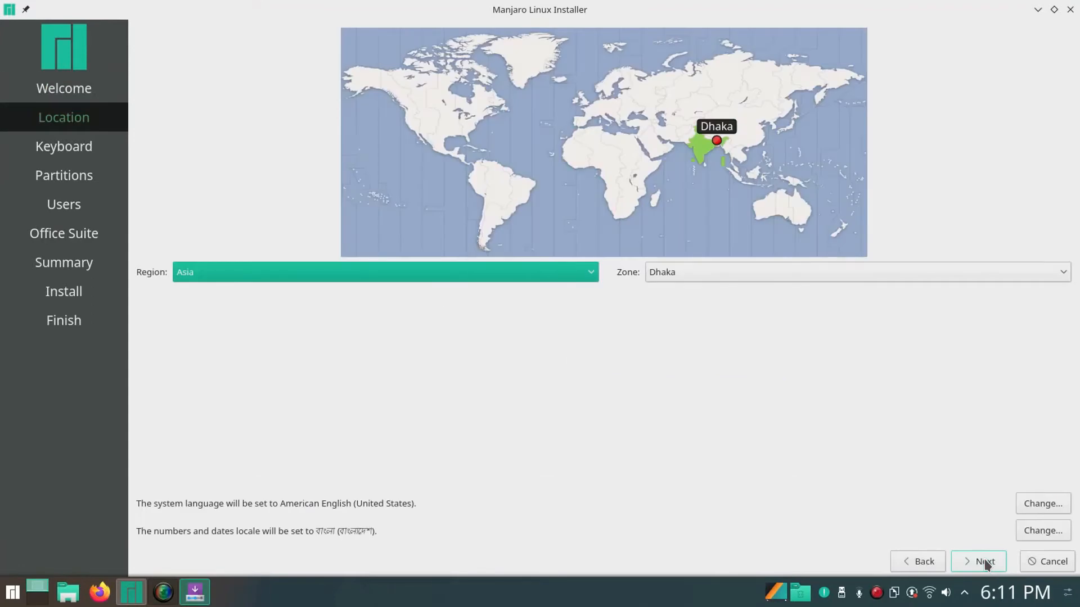
click(985, 565)
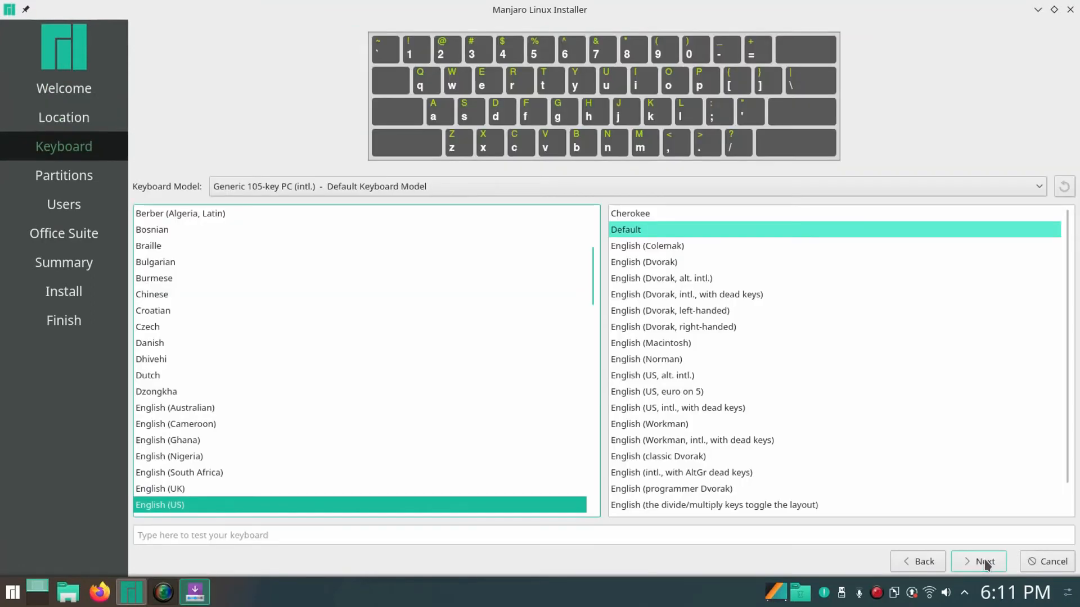
click(984, 561)
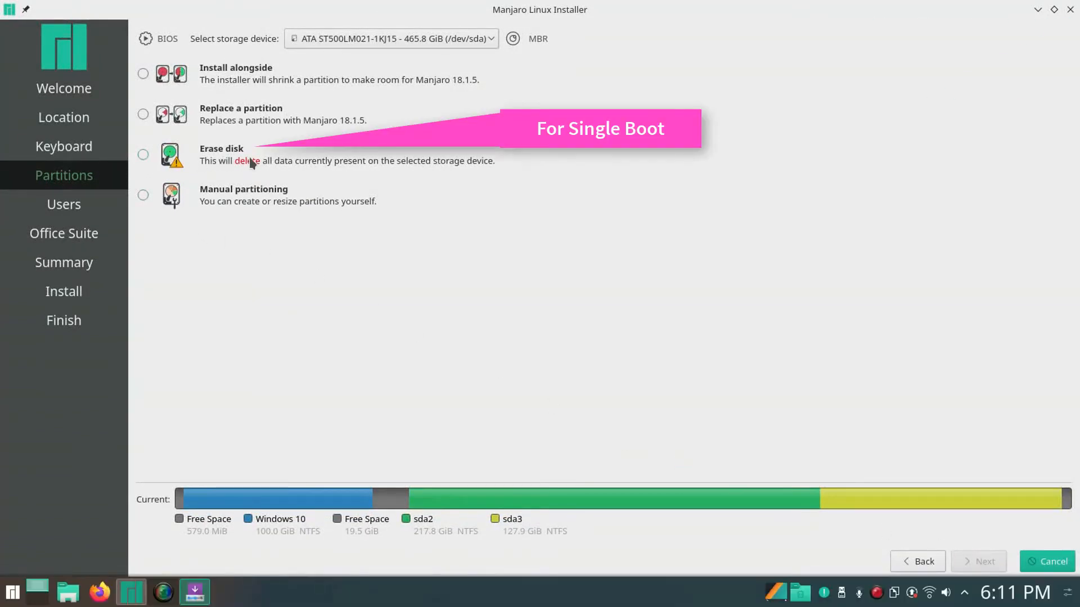
click(142, 196)
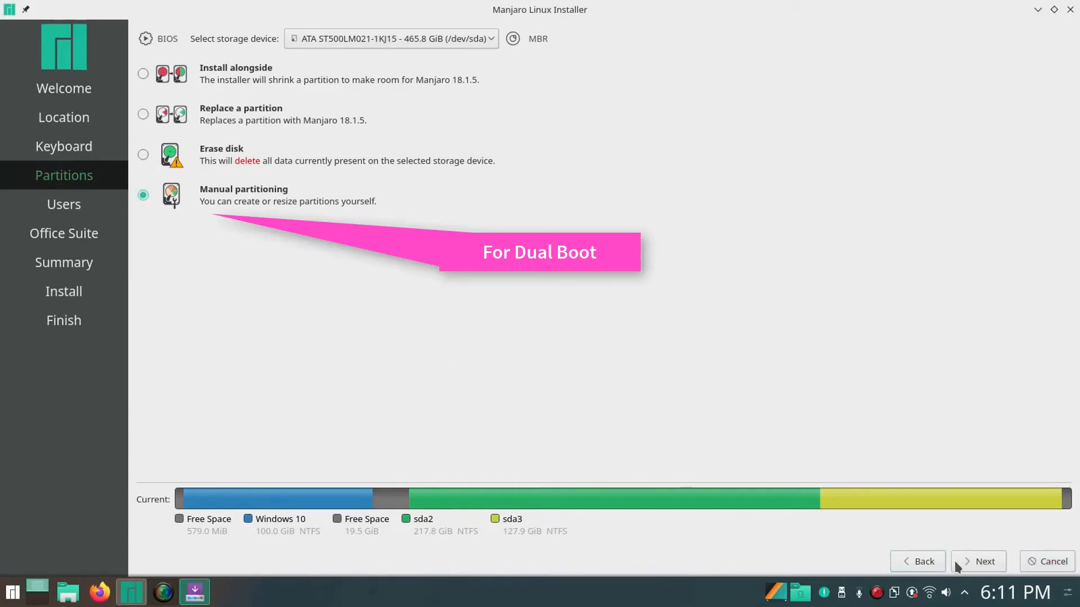
click(983, 567)
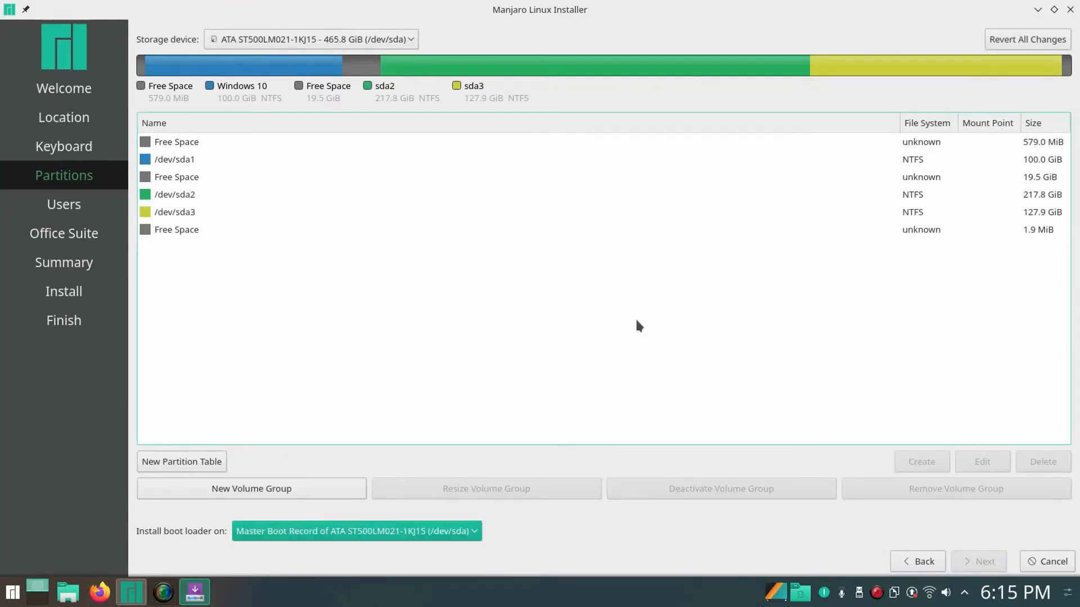
Create a 19.5 GiB ext4 partition mounted at / in the free space.
click(225, 177)
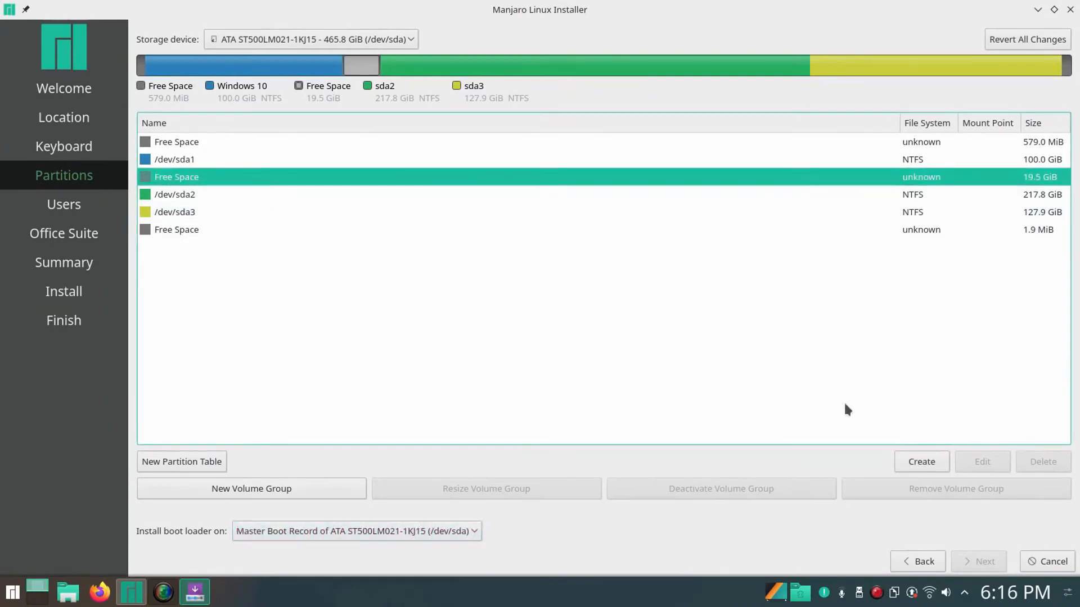
click(922, 462)
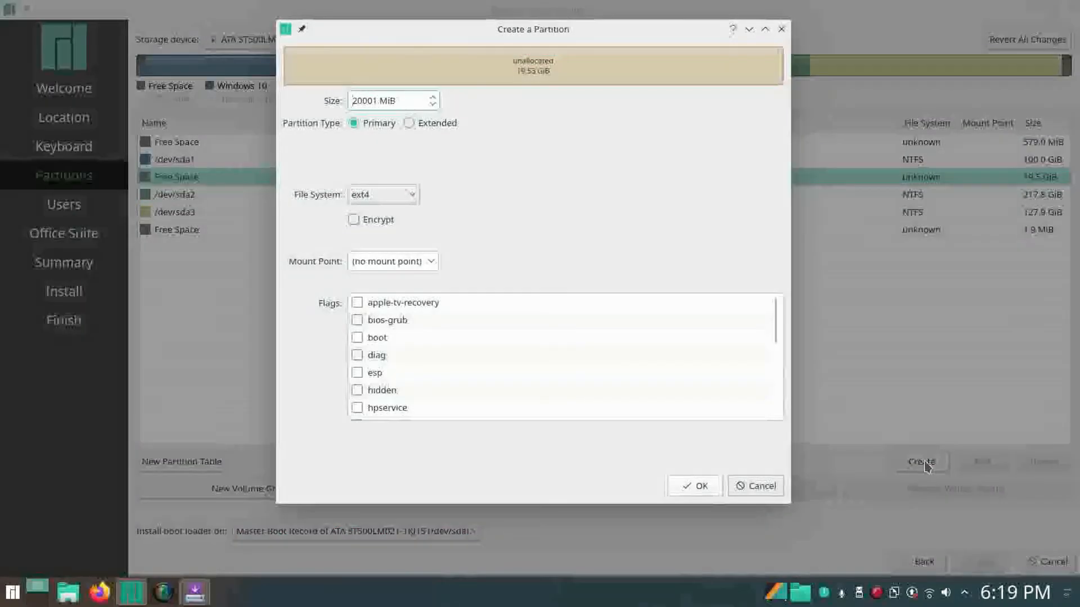
click(432, 262)
click(396, 295)
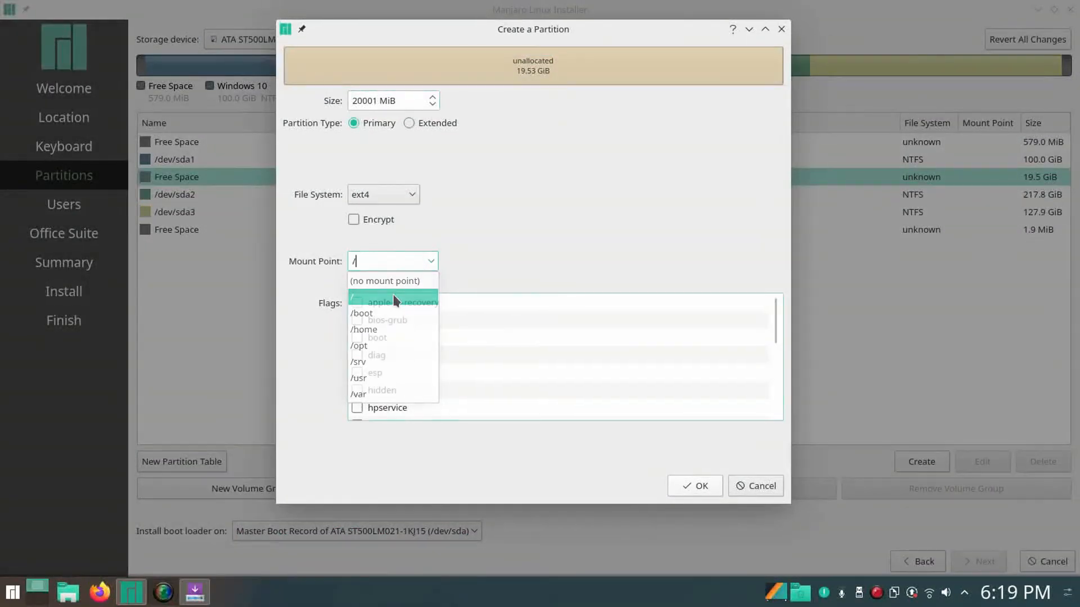
click(700, 485)
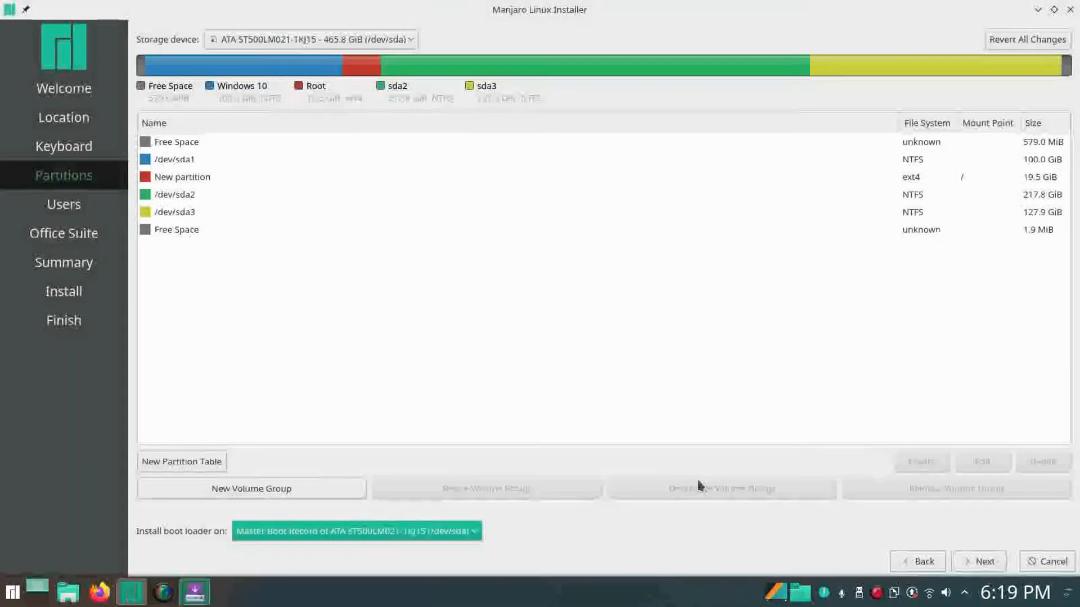
click(897, 178)
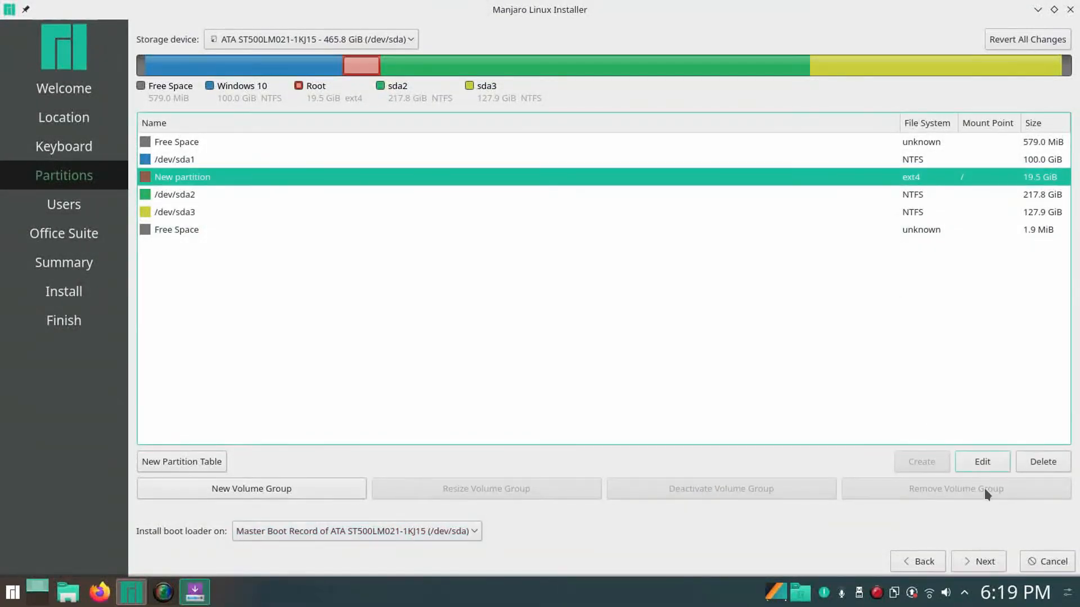
click(985, 562)
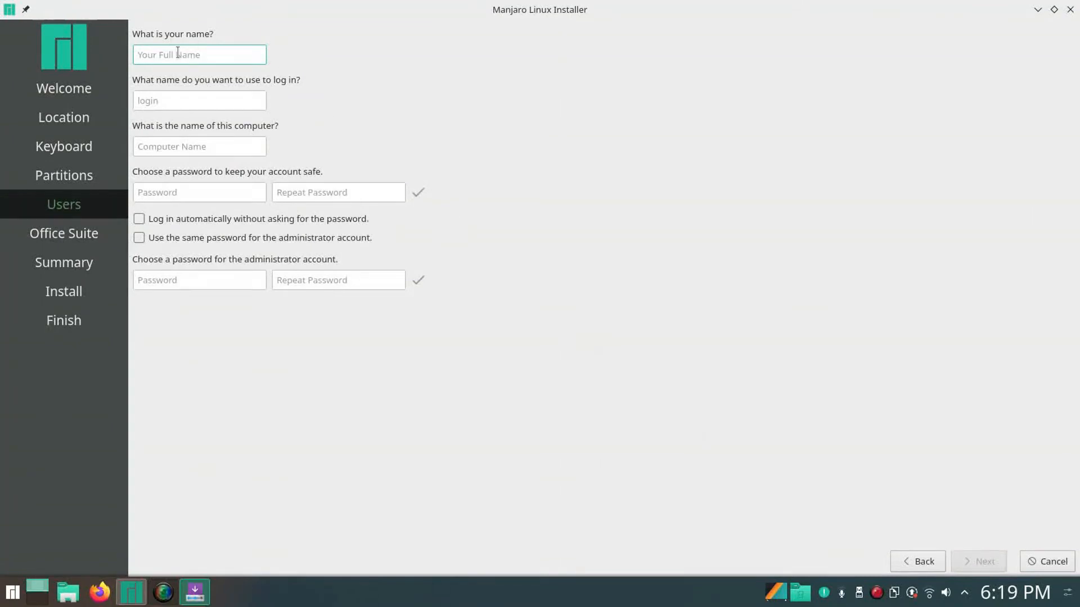
Enter the user's name and set matching user and administrator passwords.
text(TH)
click(227, 192)
text(••••••)
click(283, 192)
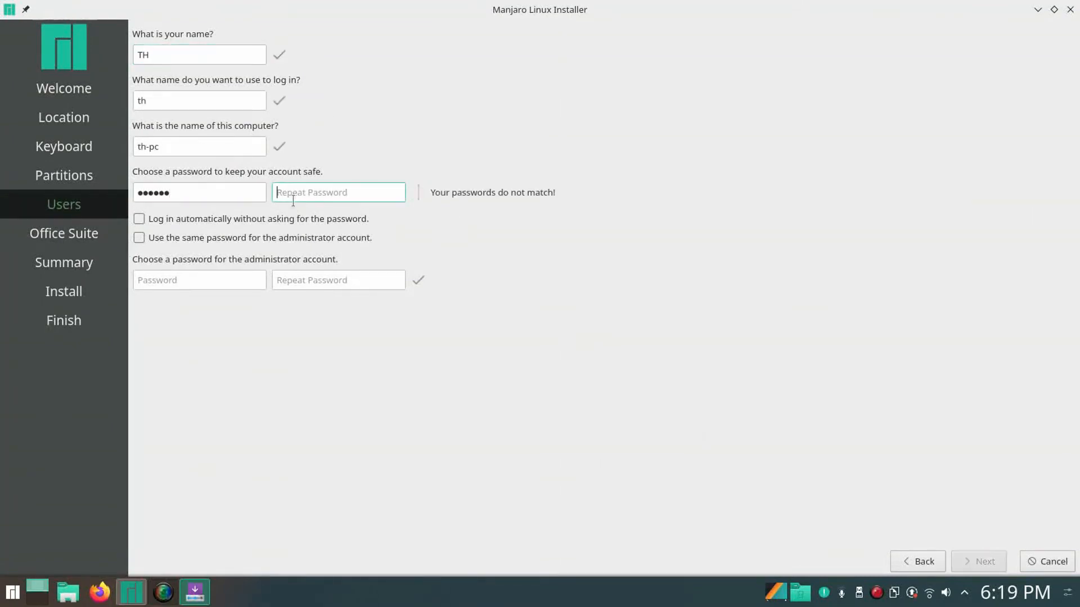
text(••••••)
click(194, 280)
text(•••••••)
click(315, 281)
text(•••••••)
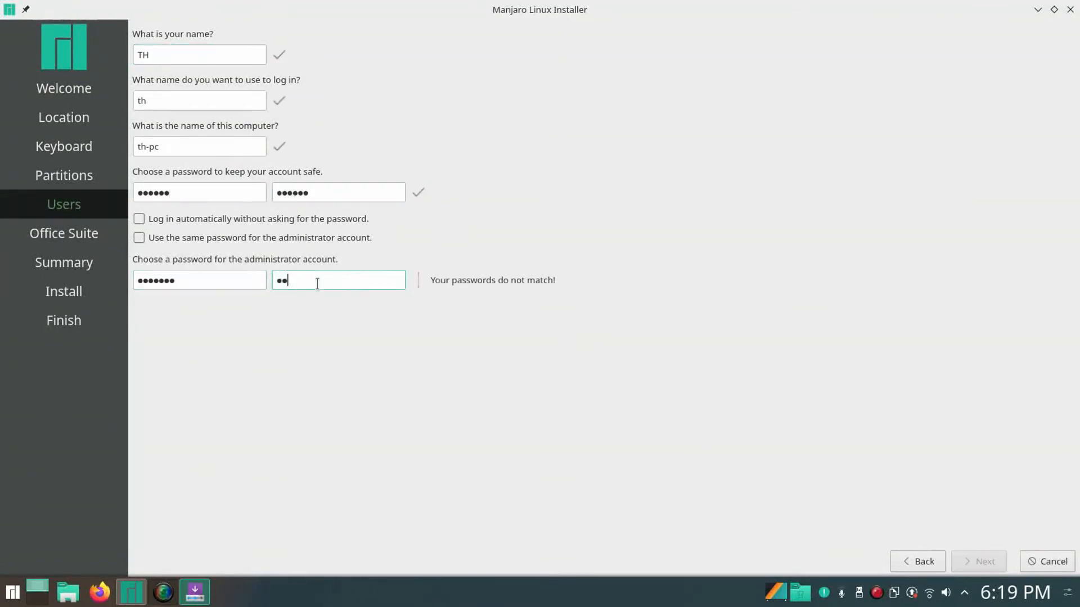
Choose LibreOffice as the office suite and proceed to the Summary.
click(985, 564)
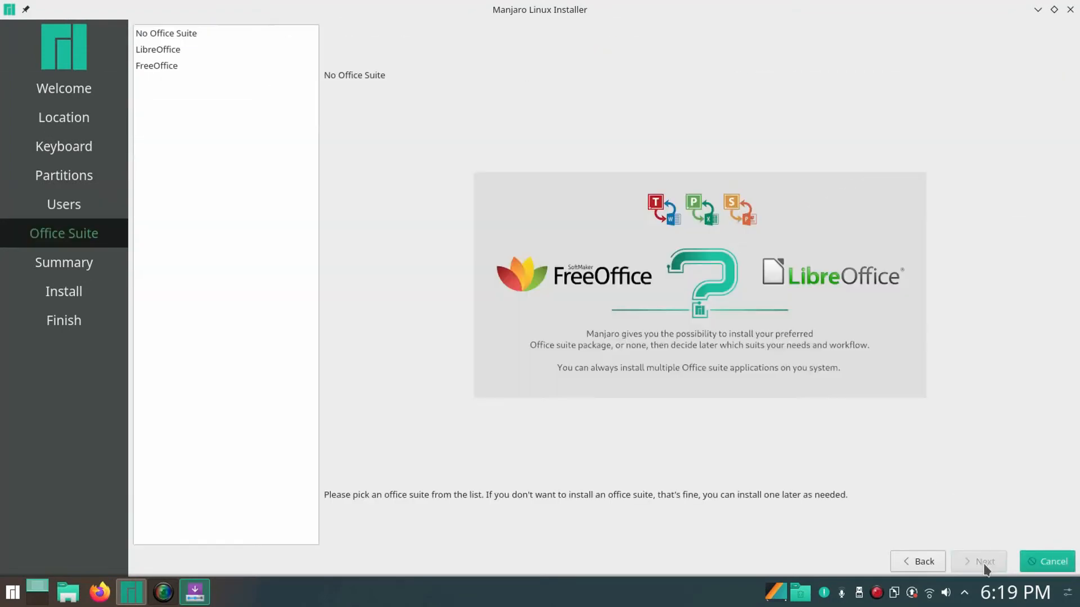
click(160, 50)
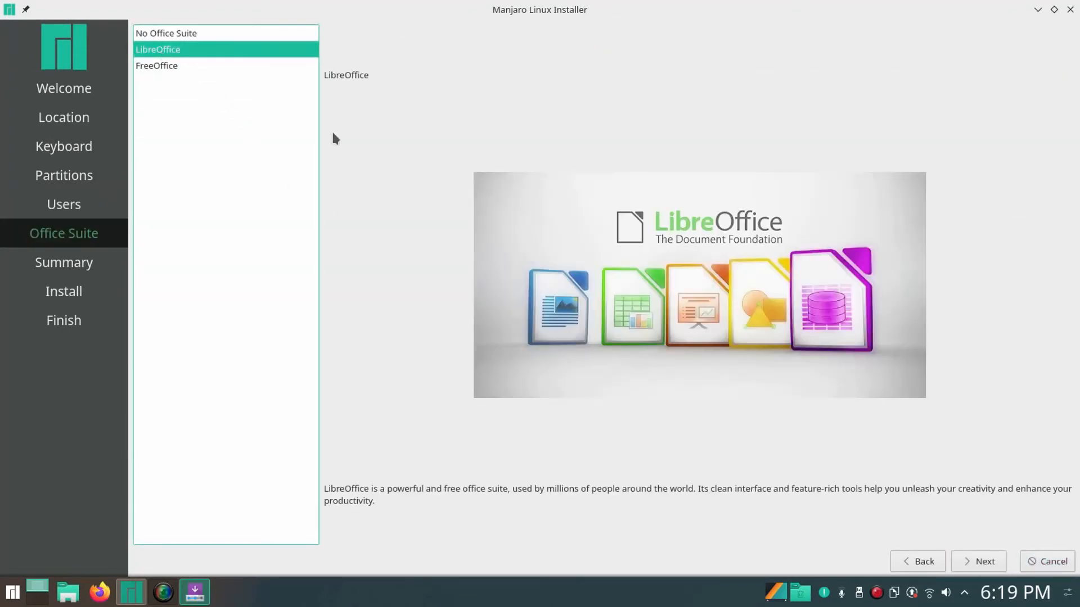
click(983, 563)
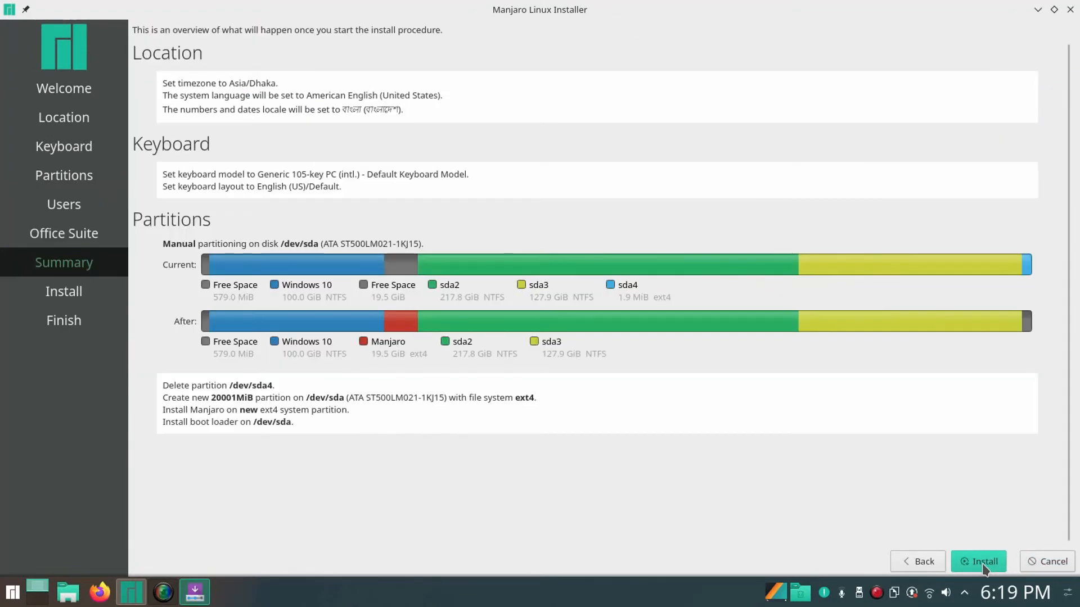
Install Manjaro onto the new ext4 root partition and finish the installer.
click(984, 562)
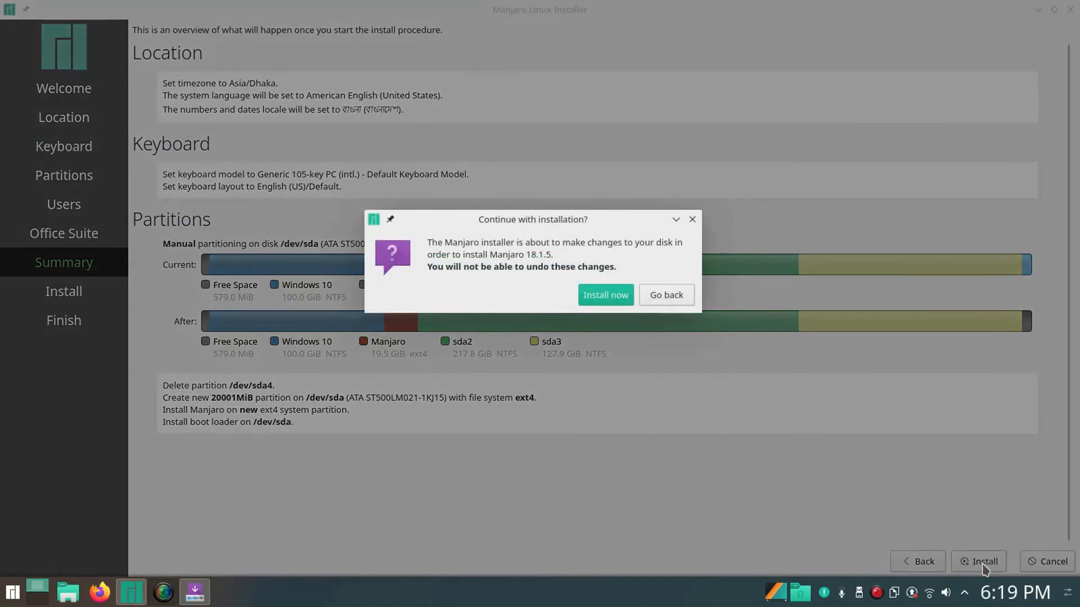
click(612, 295)
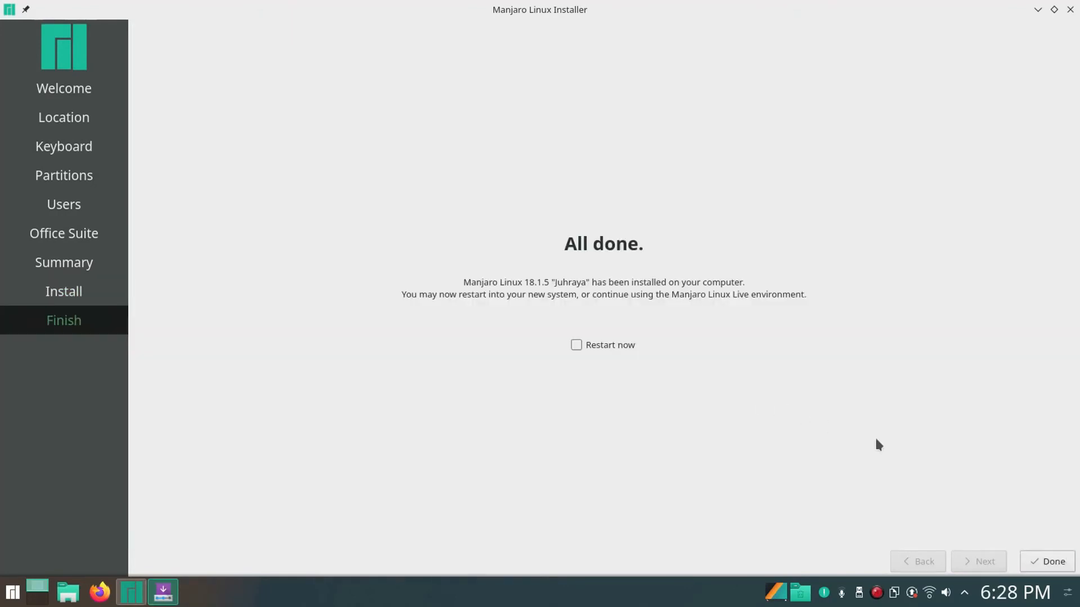
click(1055, 560)
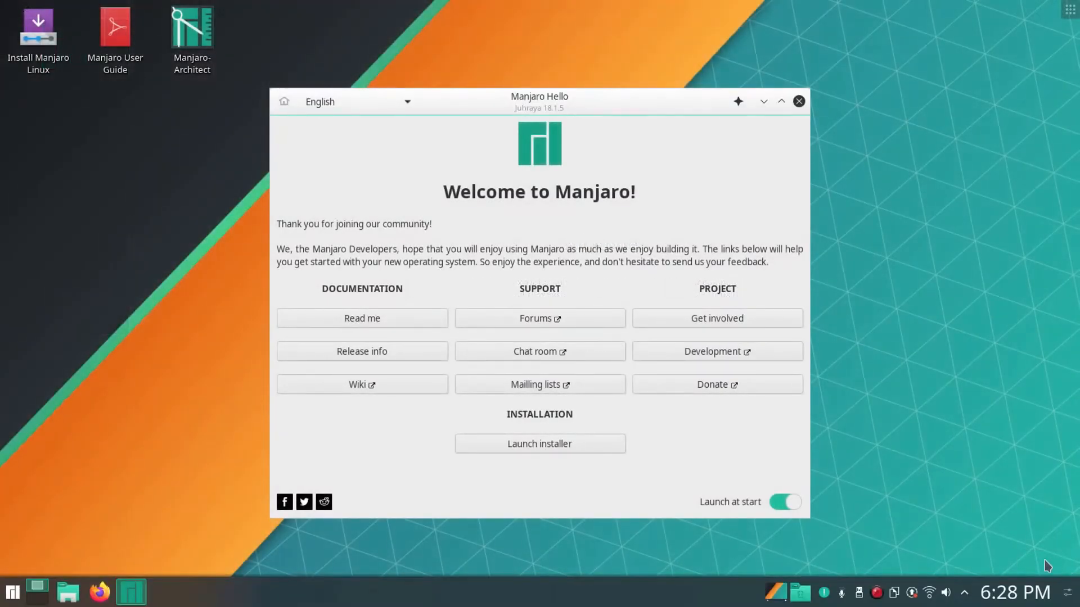
Close Manjaro Hello and shut down the live system via Leave > Shut Down.
click(798, 101)
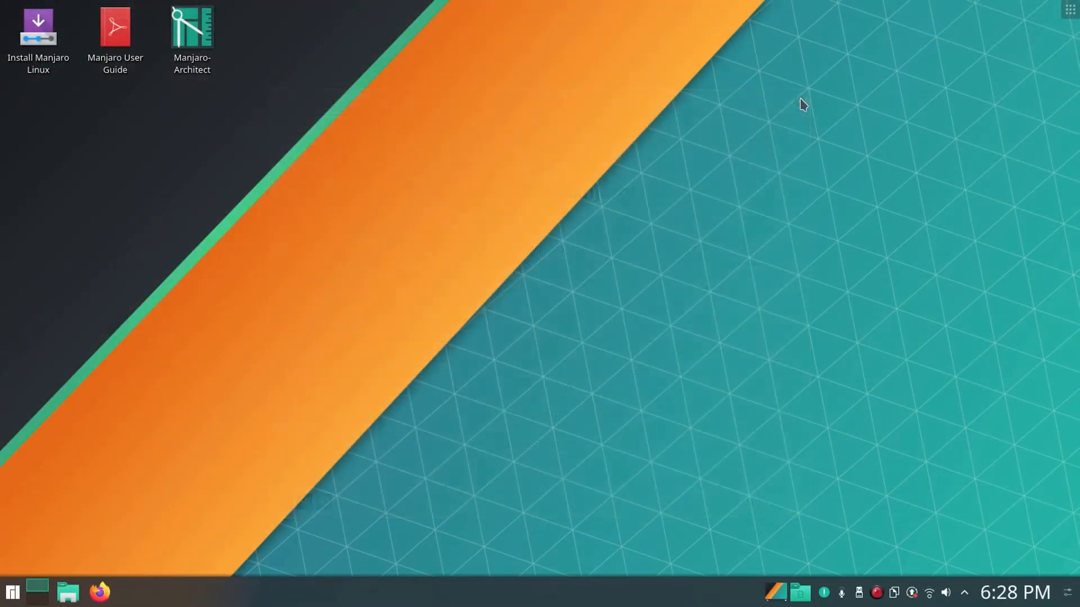
click(1, 602)
mouse_move(286, 548)
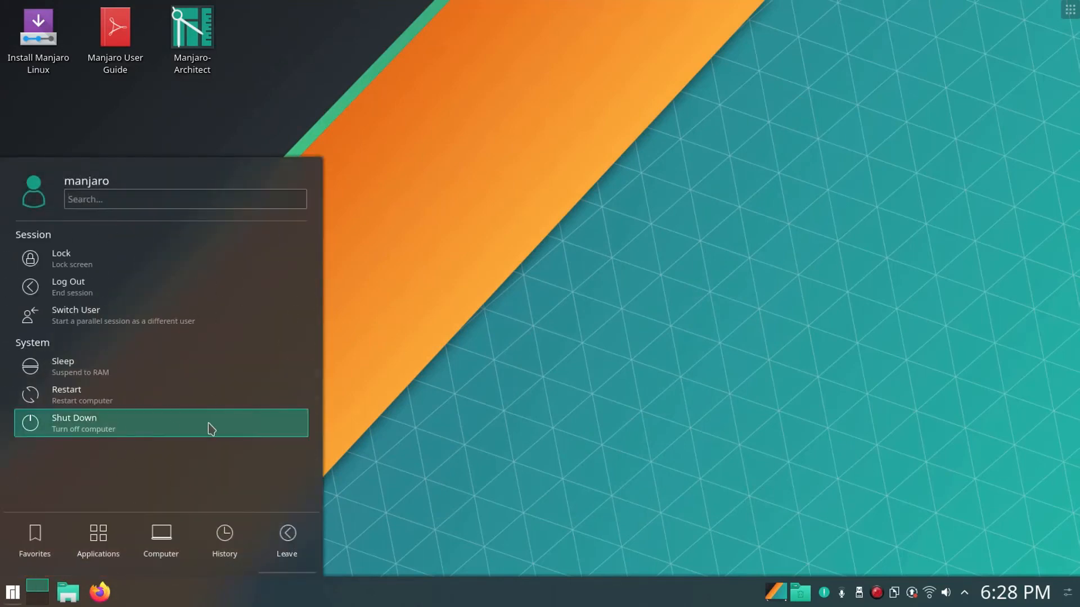
click(211, 430)
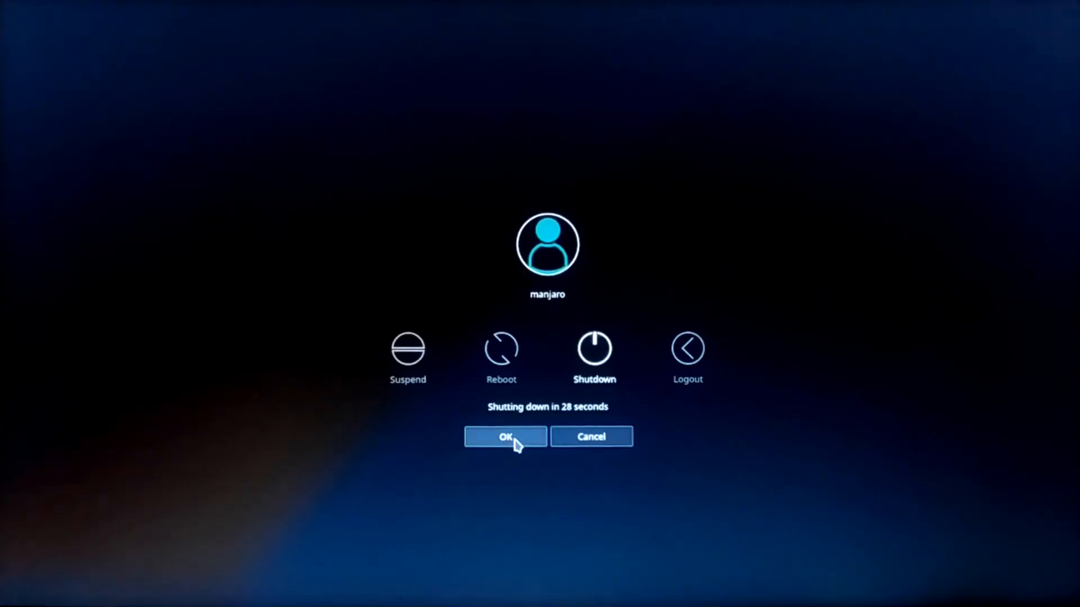
click(513, 440)
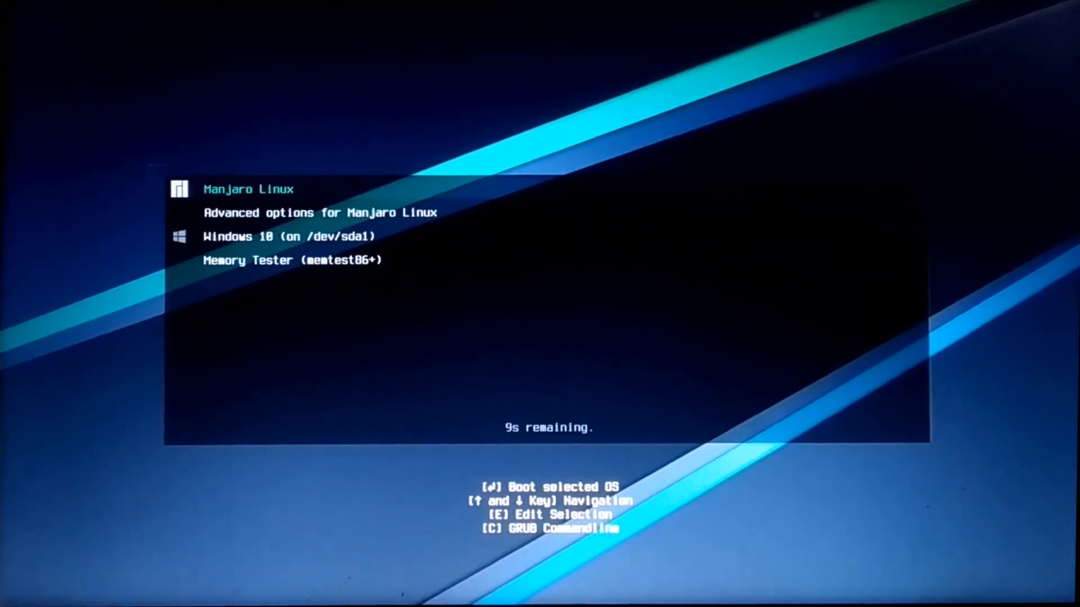
Boot Windows 10 from the GRUB menu, then shut it down from the Start menu.
key(Down)
key(Down)
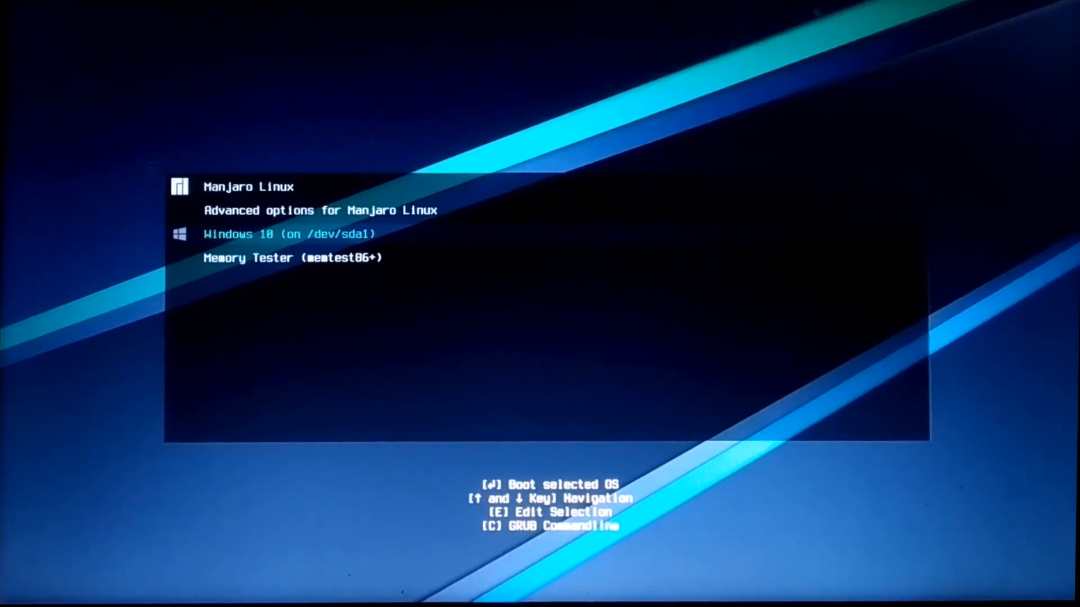
key(Return)
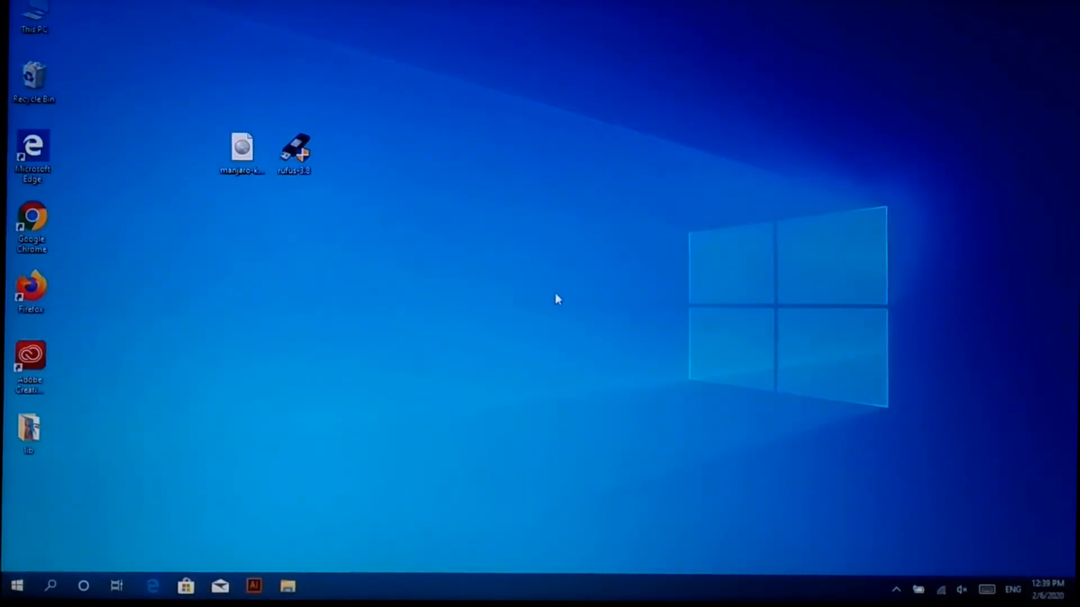
click(16, 586)
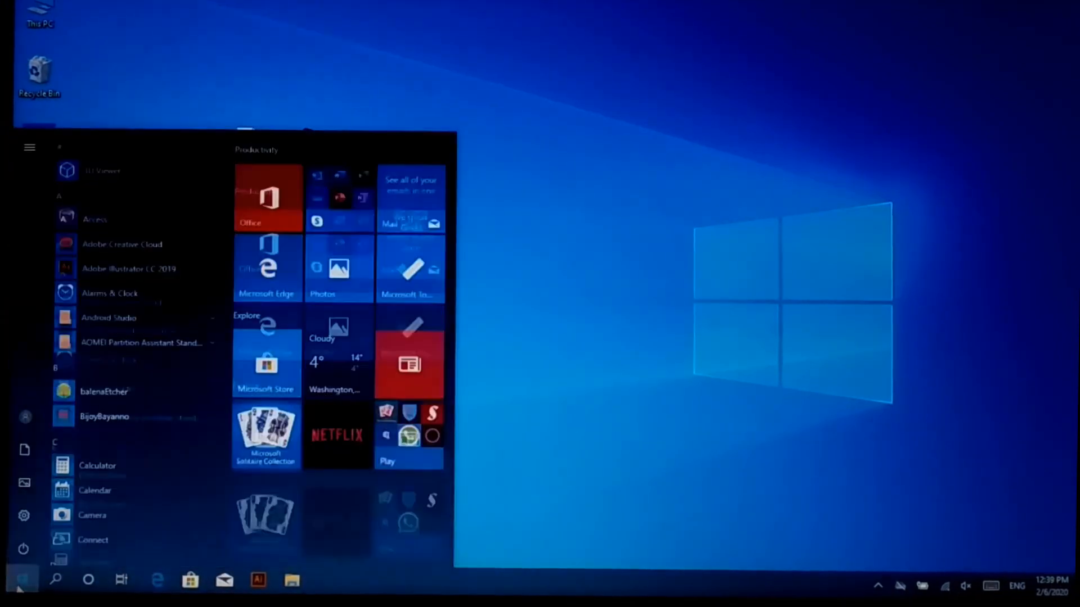
click(23, 551)
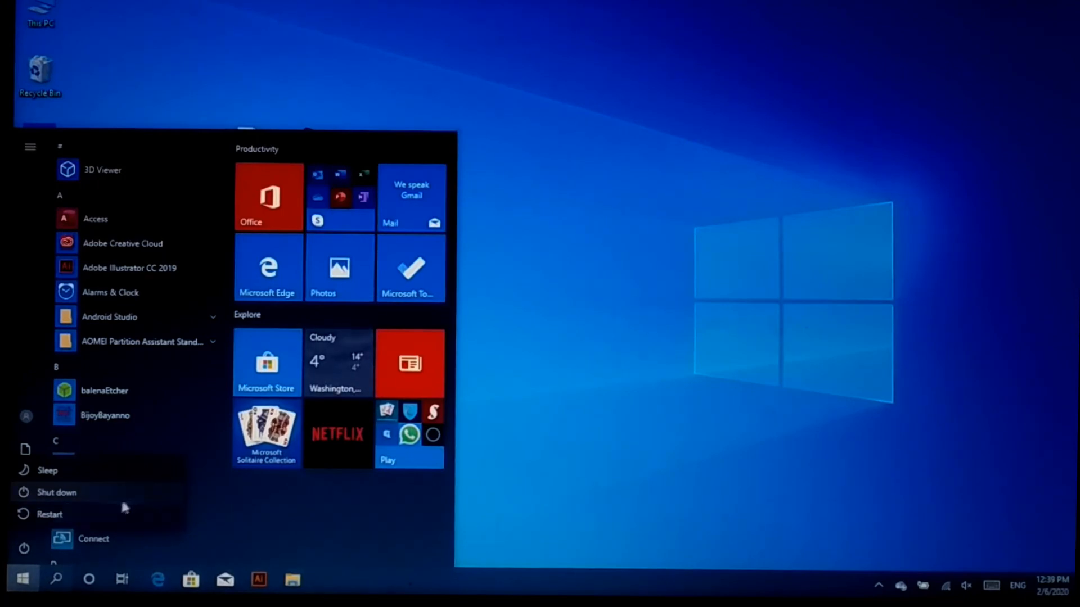
click(156, 496)
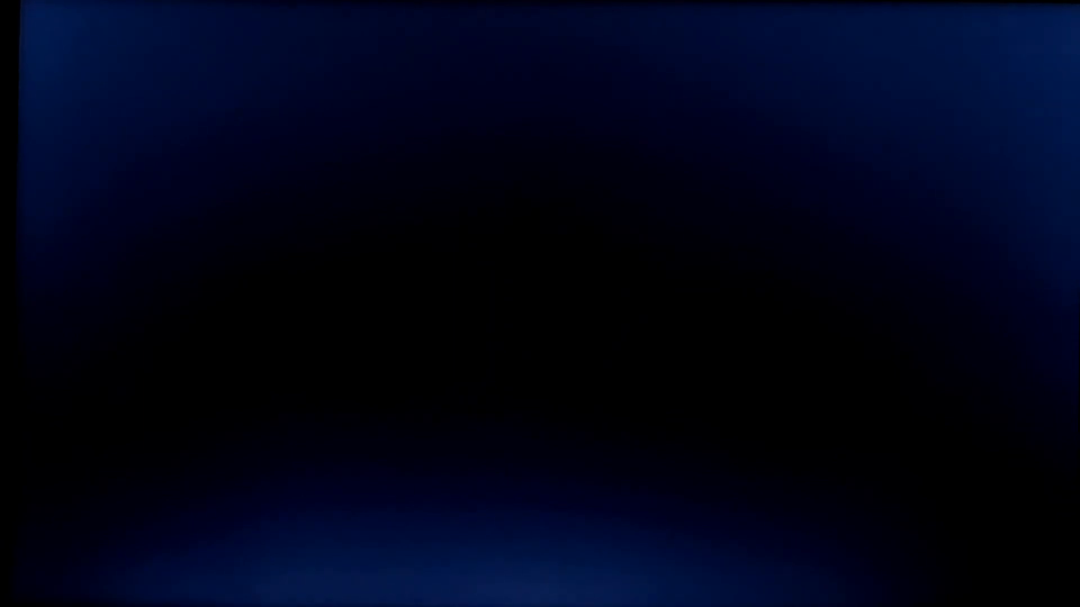
Select Manjaro Linux in the GRUB menu and boot it to the login screen.
key(Down)
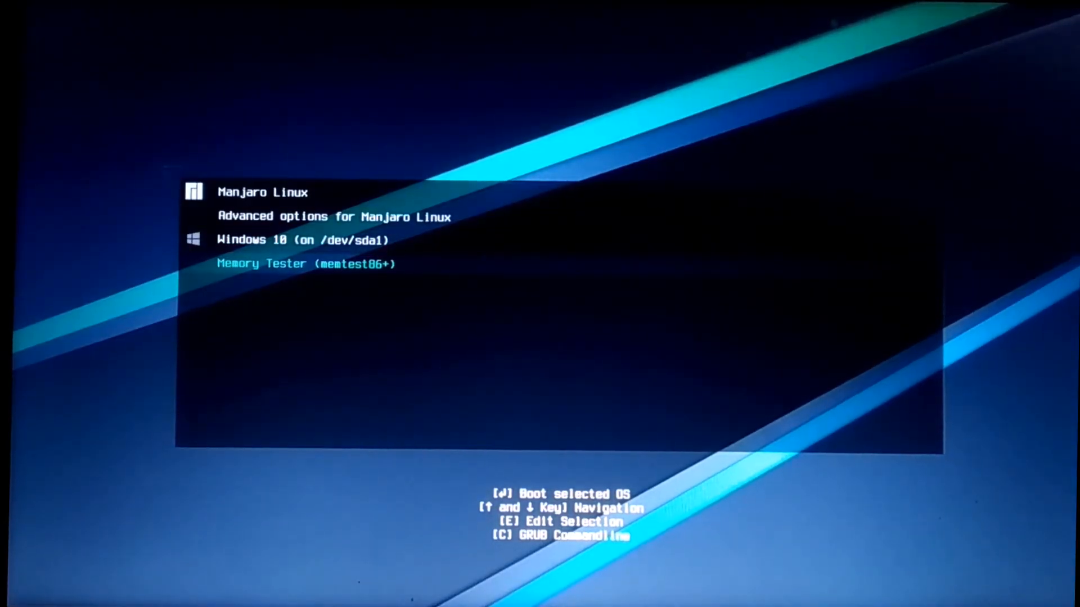
key(Up)
key(Up)
key(Up)
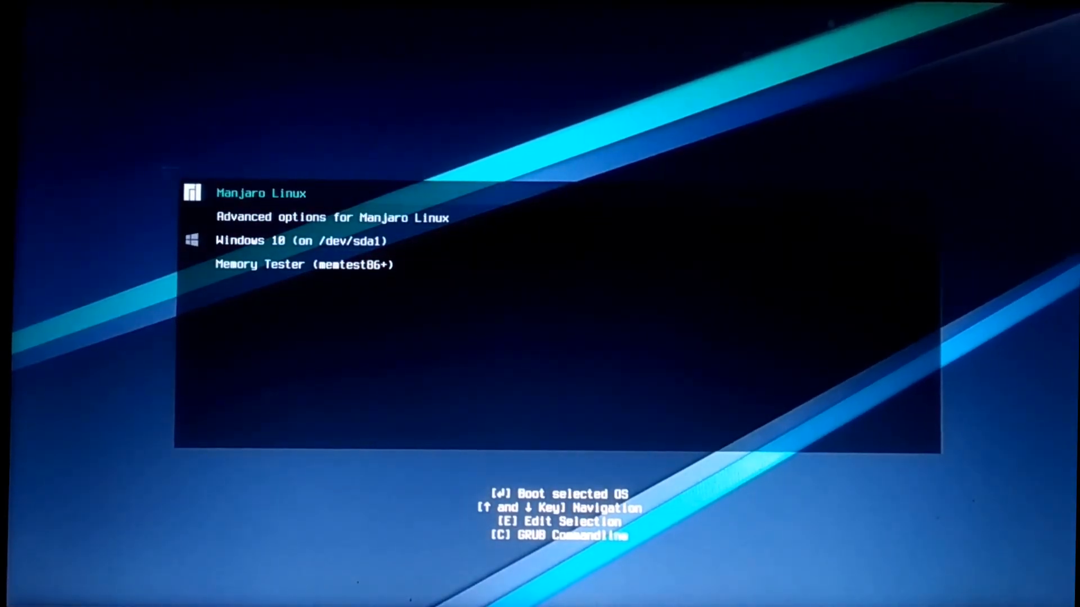
key(Return)
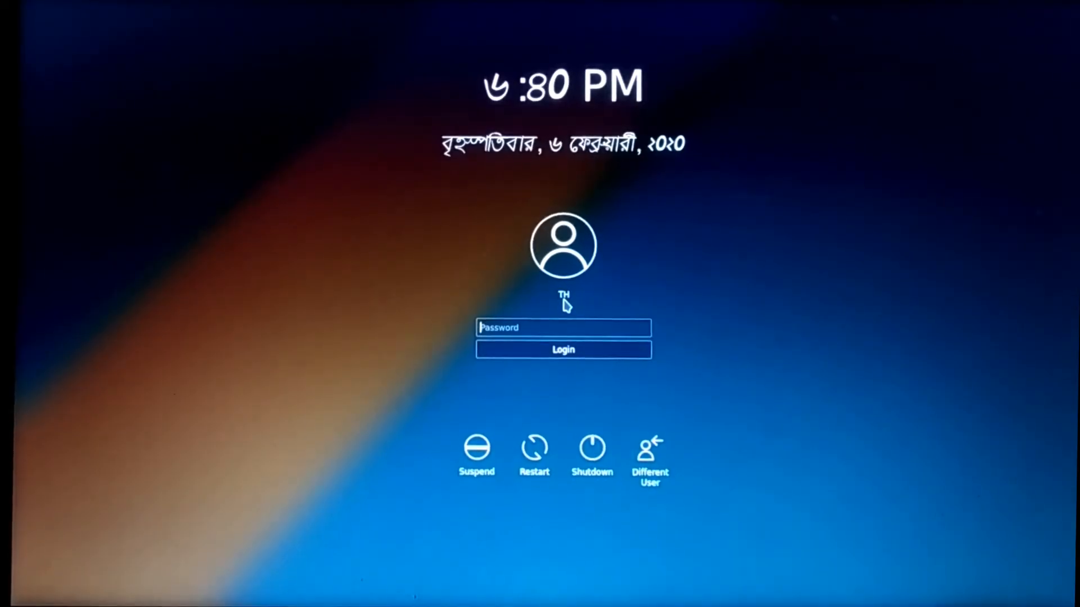
Log in with the new account's password, then shut down Plasma from the launcher's Leave options.
text(*****)
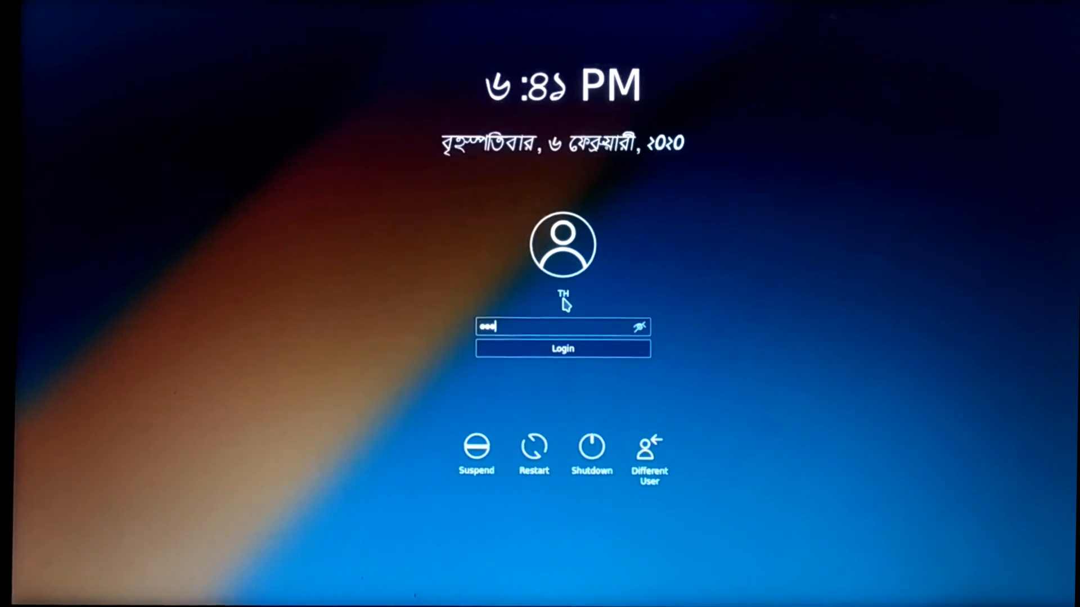
text(*)
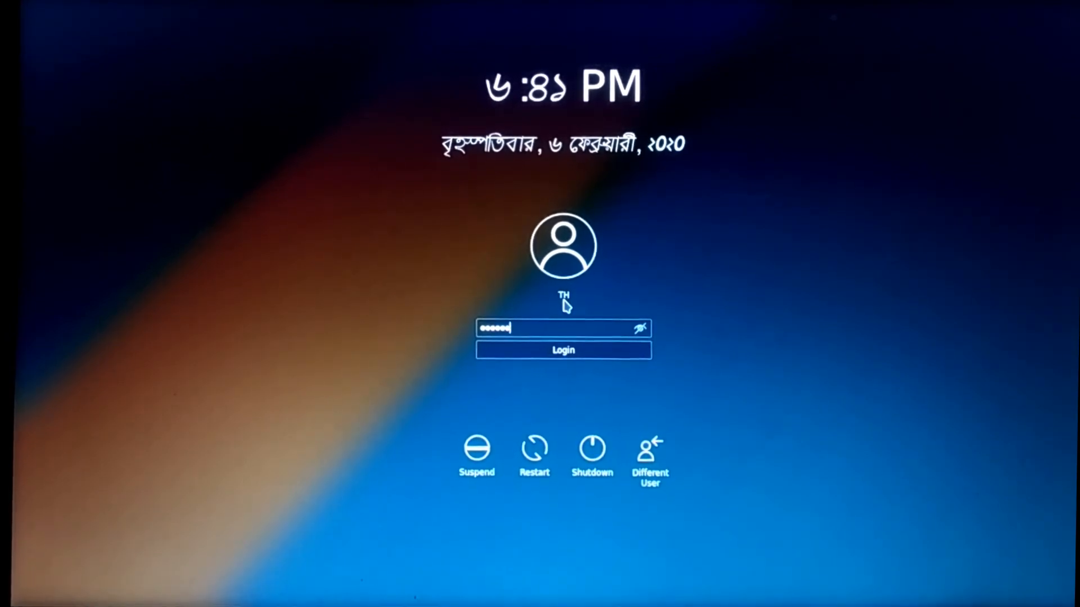
click(585, 356)
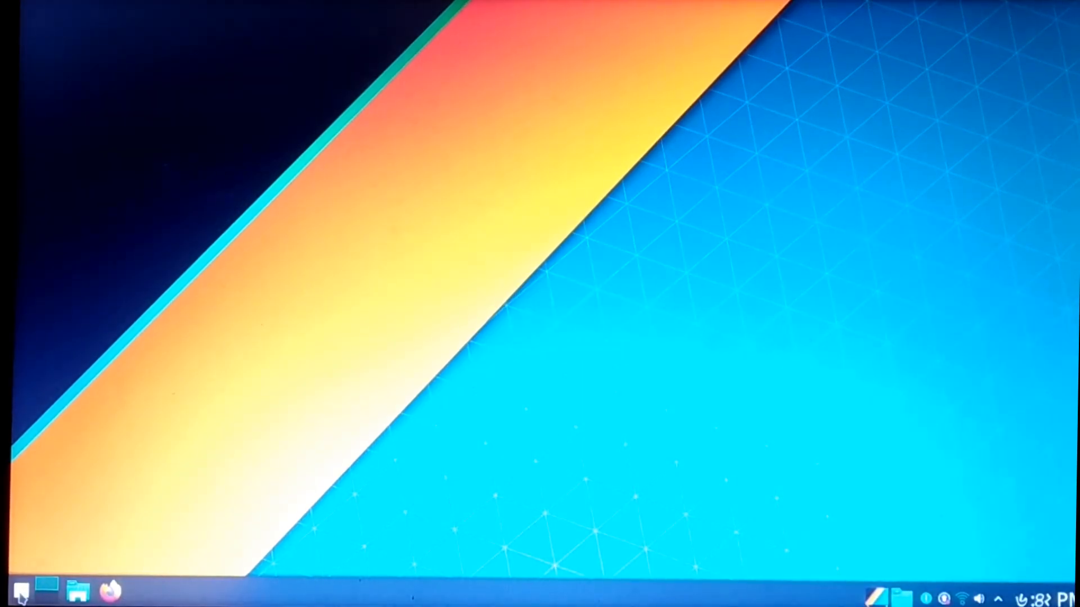
click(21, 592)
click(303, 535)
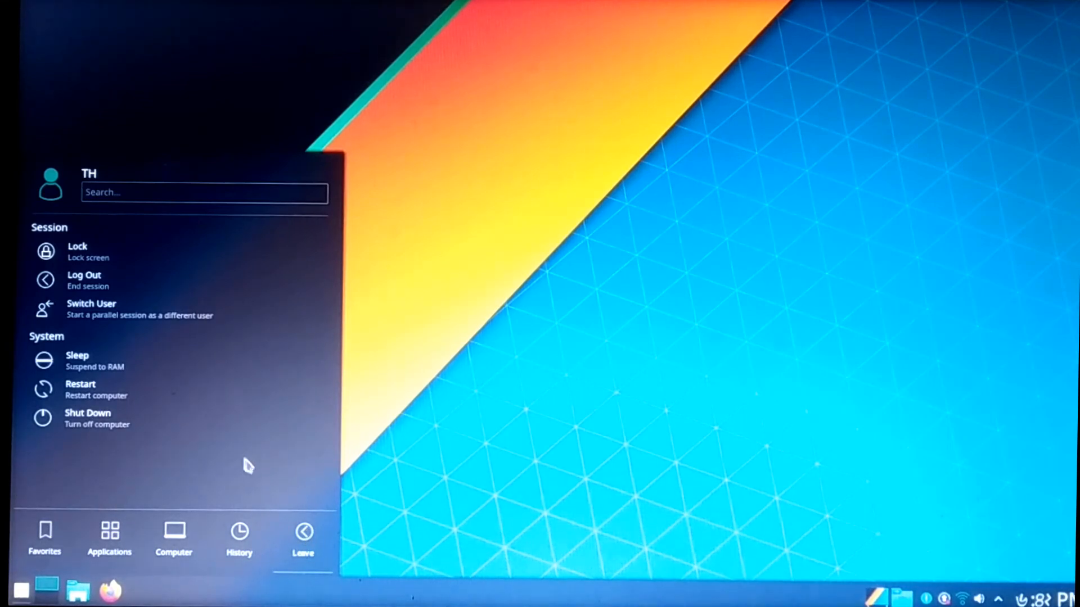
click(231, 431)
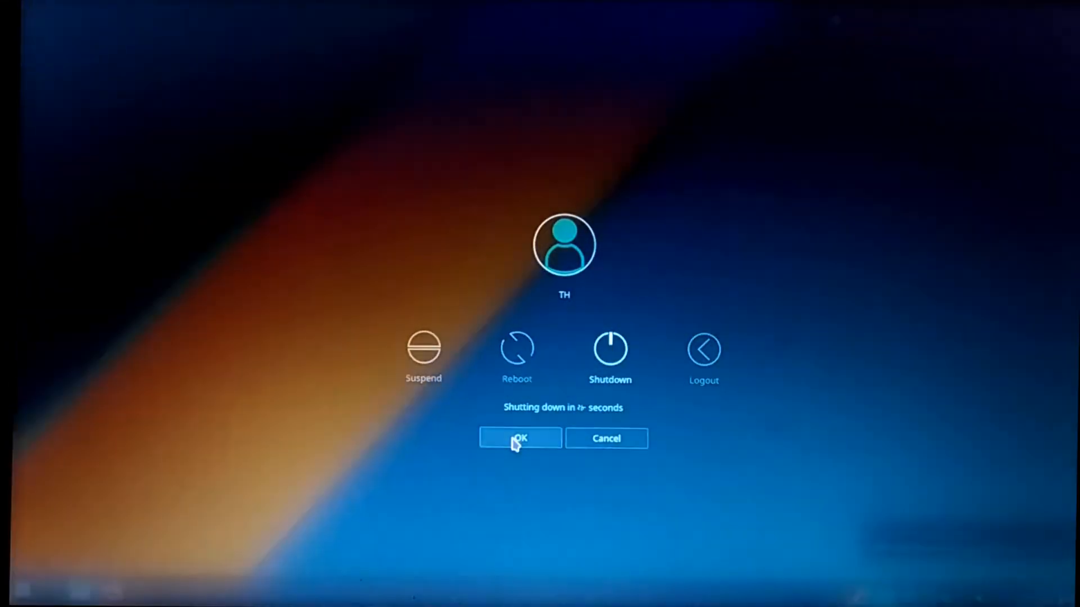
click(515, 442)
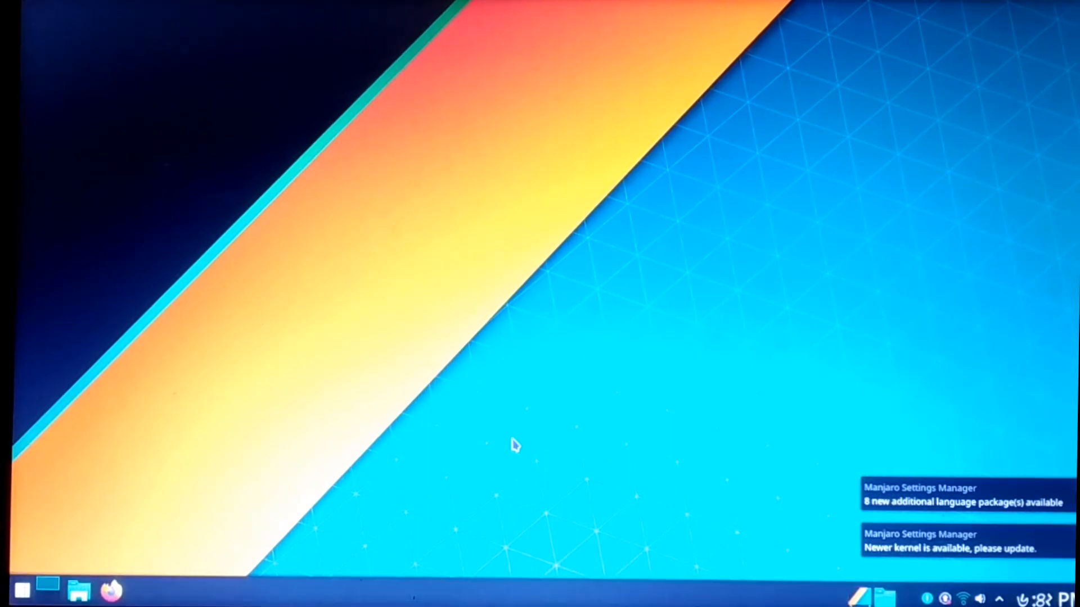